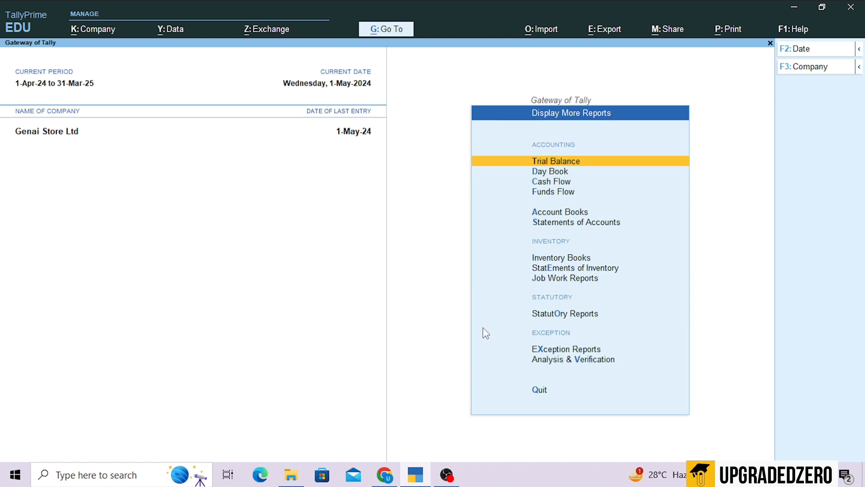
# Open the Inventory Books reports
pyautogui.press('Down')
pyautogui.press('Down')
pyautogui.press('Down')
pyautogui.press('Down')
pyautogui.press('Down')
pyautogui.press('Down')
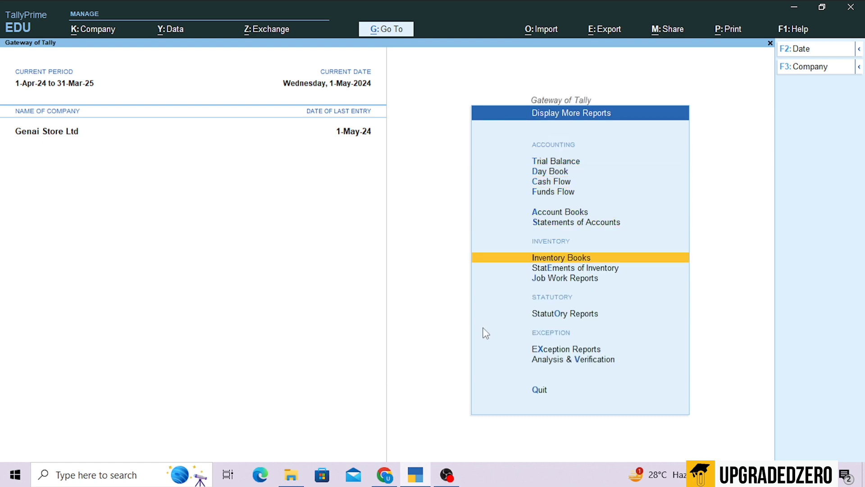
pyautogui.press('Return')
# Look through the stock items available for the Stock Item report, then close the list
pyautogui.press('Down')
pyautogui.press('Up')
pyautogui.press('Return')
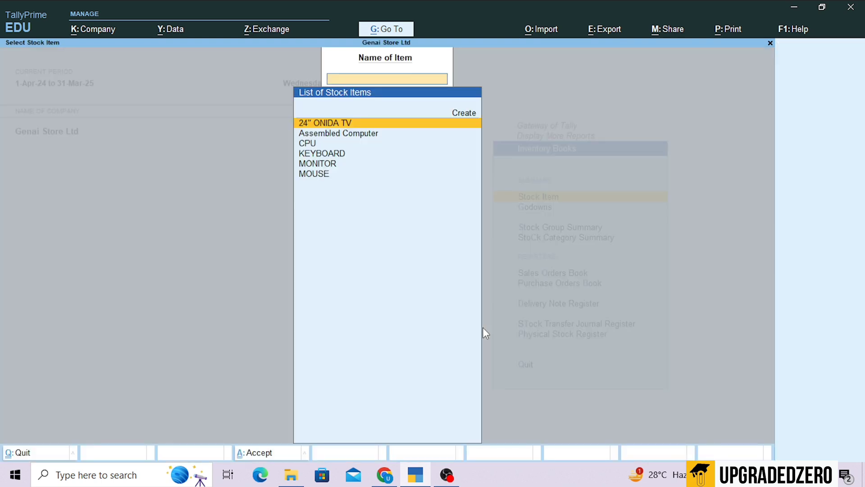
pyautogui.press('Down')
pyautogui.press('Down')
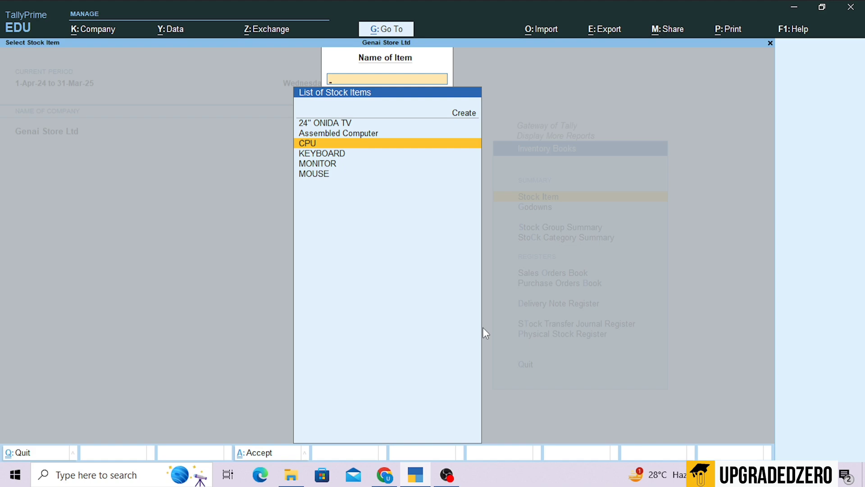
pyautogui.press('Down')
pyautogui.press('Down')
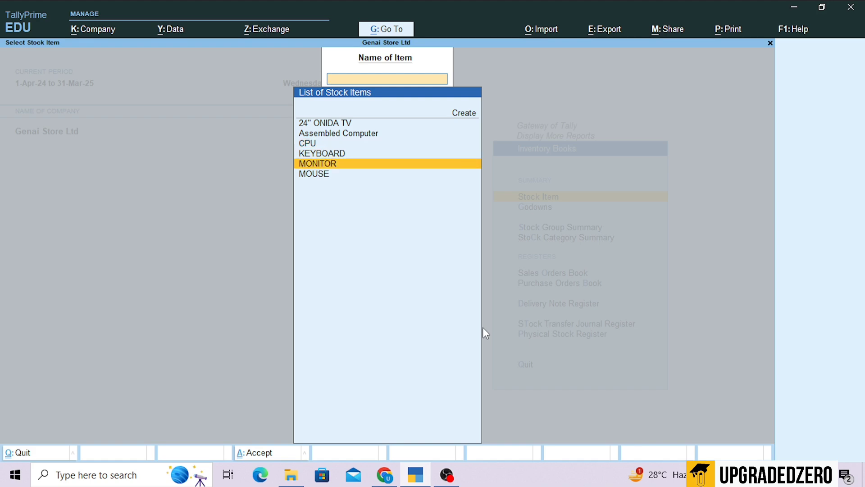
pyautogui.press('Down')
pyautogui.press('Escape')
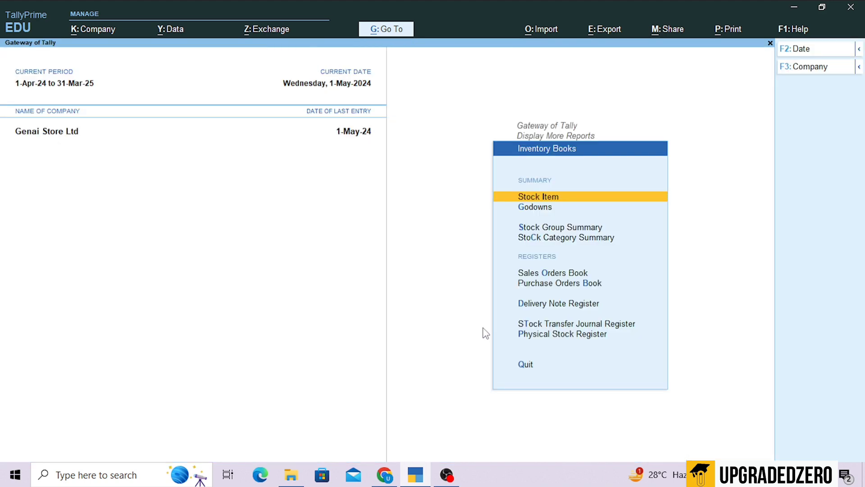
# Open the godown stock summary for WAREHOUS - A, then switch to the summary for Main Location
pyautogui.press('Down')
pyautogui.press('Return')
pyautogui.press('Down')
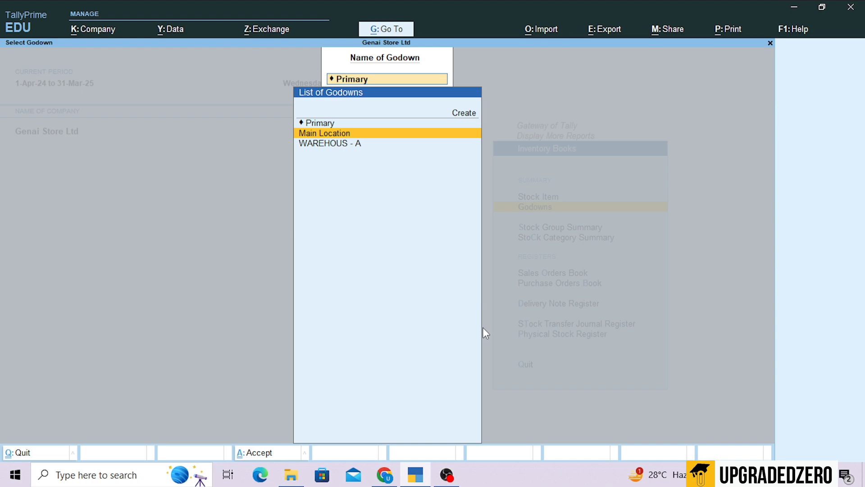
pyautogui.press('Down')
pyautogui.press('Return')
pyautogui.press('F4')
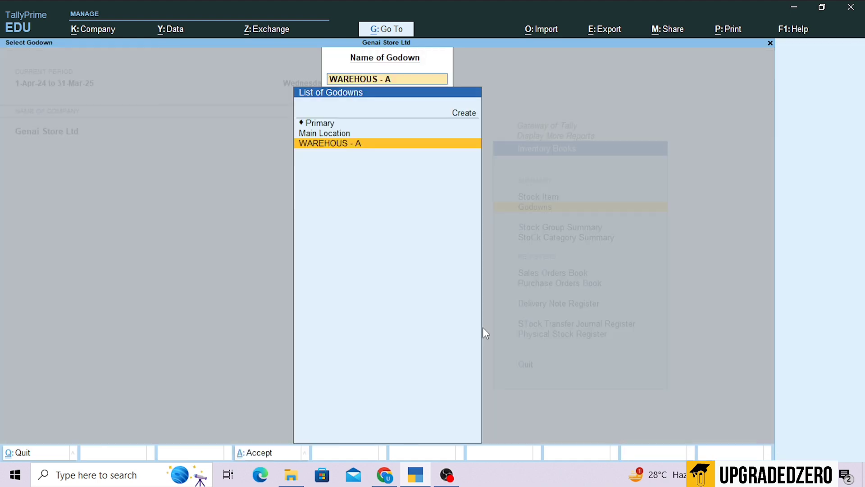
pyautogui.press('Up')
pyautogui.press('Return')
pyautogui.press('Down')
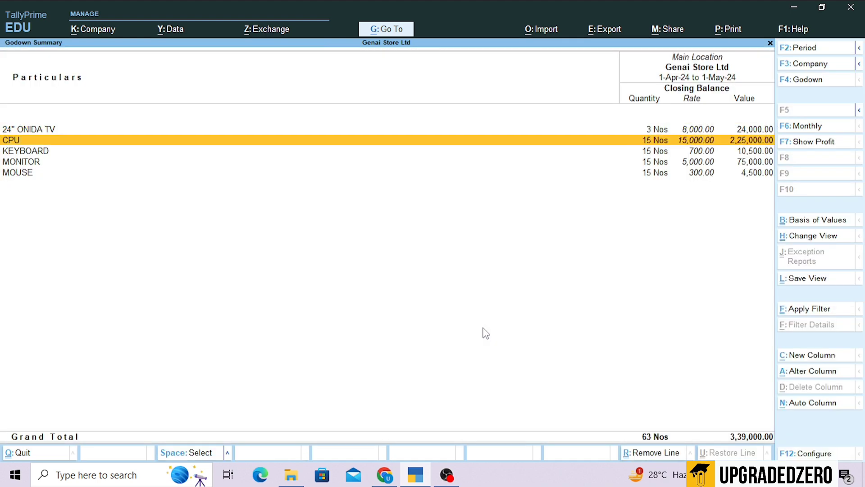
# Mark the CPU, KEYBOARD, MONITOR and MOUSE rows in the Godown Summary and examine their closing balances
pyautogui.press('Up')
pyautogui.press('Down')
pyautogui.press('space')
pyautogui.press('space')
pyautogui.press('space')
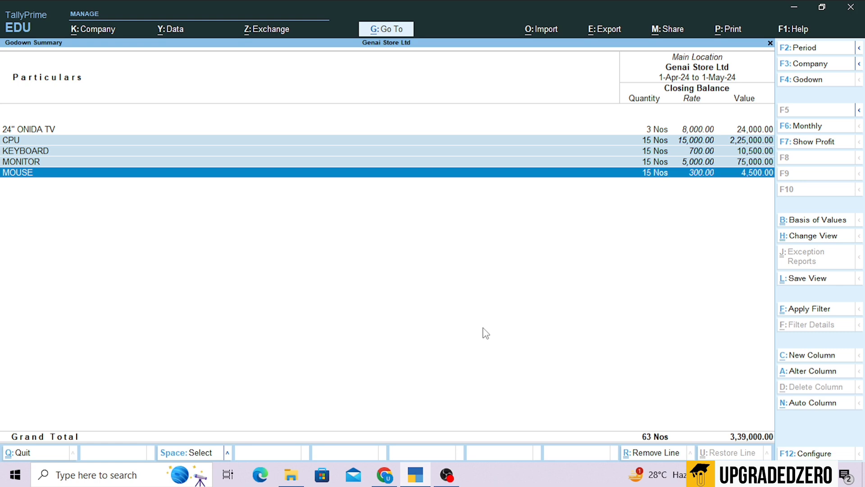
pyautogui.press('Up')
pyautogui.press('Up')
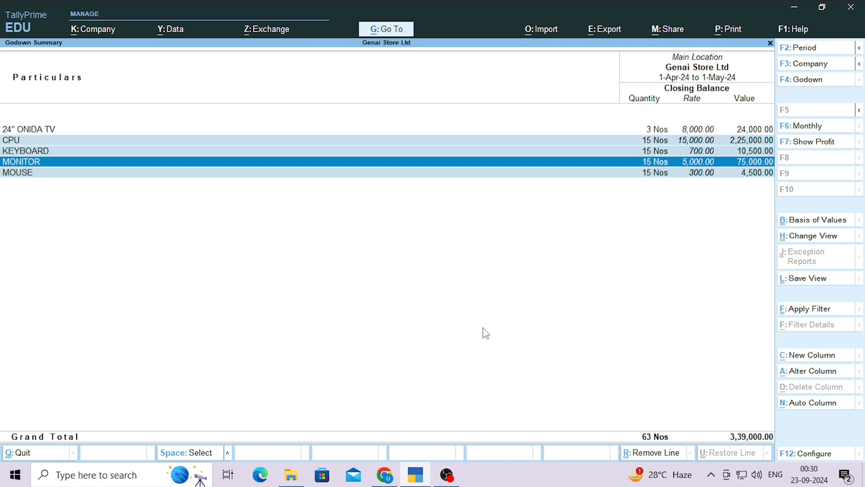
pyautogui.press('Down')
pyautogui.press('Down')
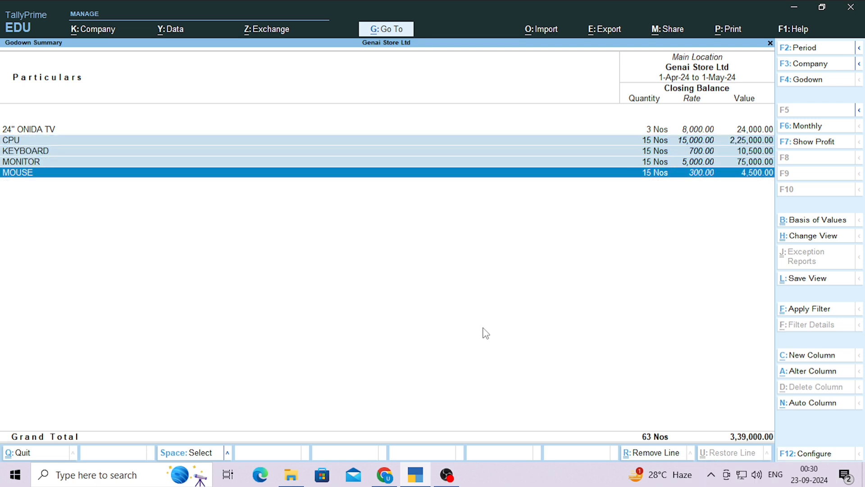
# Clear the row selection and leave the report, returning to the Gateway of Tally
pyautogui.press('Escape')
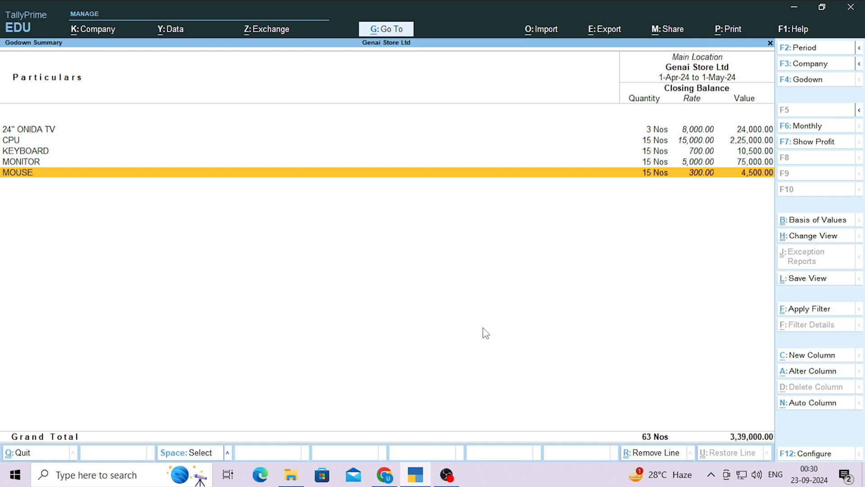
pyautogui.press('Escape')
pyautogui.press('Escape')
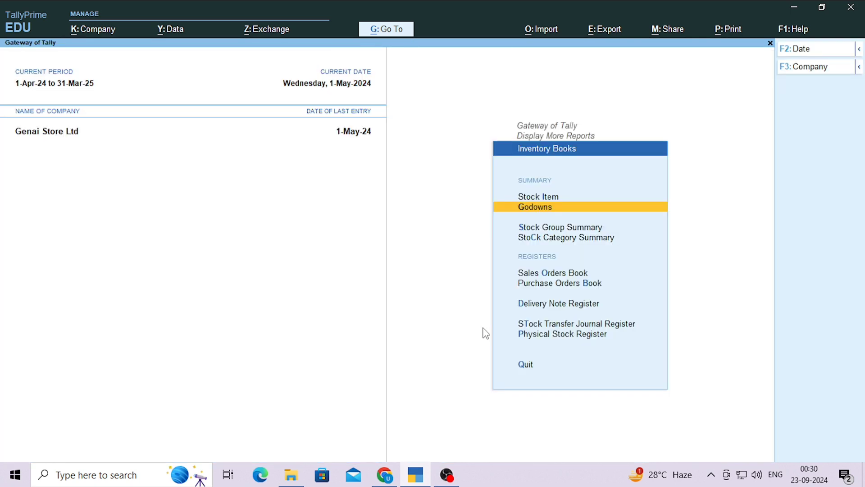
pyautogui.press('Escape')
pyautogui.press('Escape')
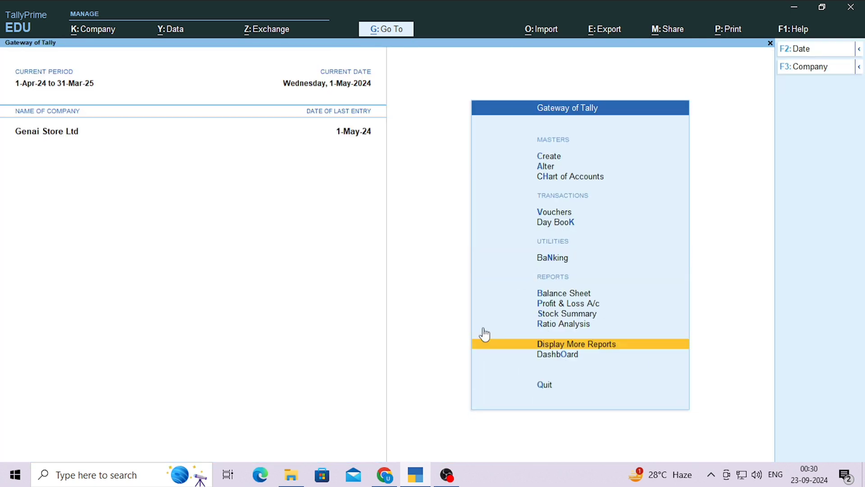
# Start a new Stock Journal voucher and check the available journal voucher types
pyautogui.hotkey('alt', 'F7')
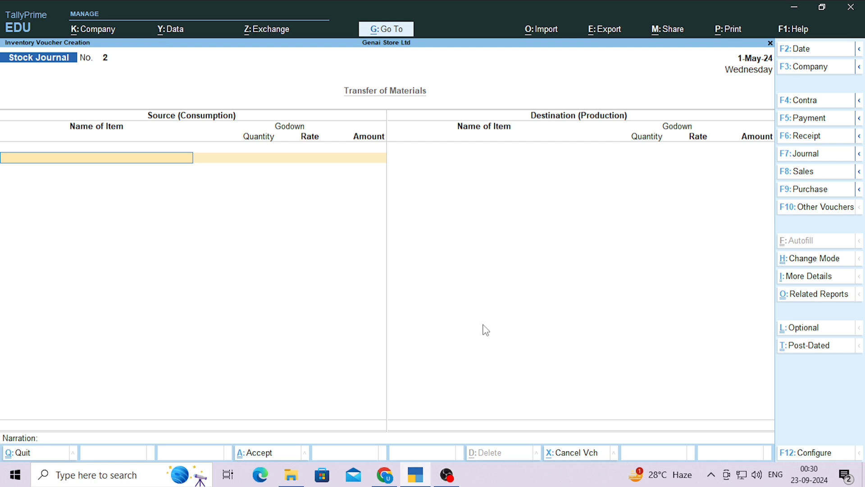
pyautogui.click(859, 156)
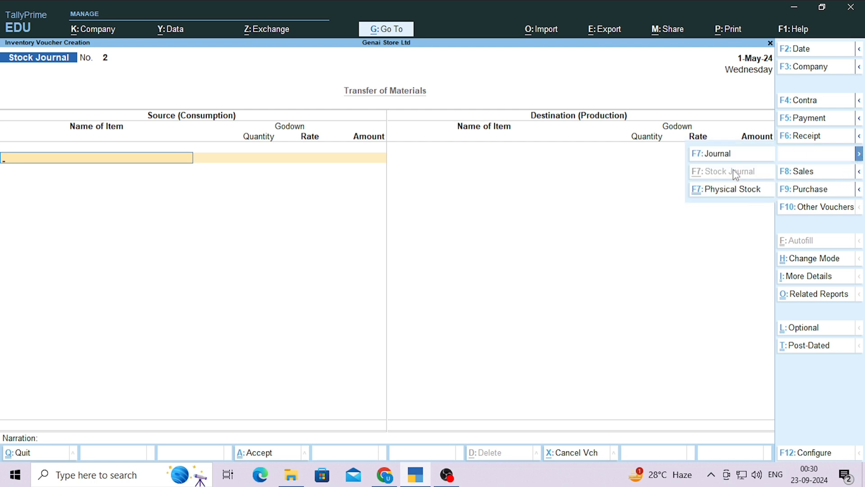
pyautogui.click(286, 283)
# Add CPU as a source item from Main Location with quantity 5, accepting the default rate and amount
pyautogui.press('Down')
pyautogui.press('Down')
pyautogui.press('Down')
pyautogui.press('Down')
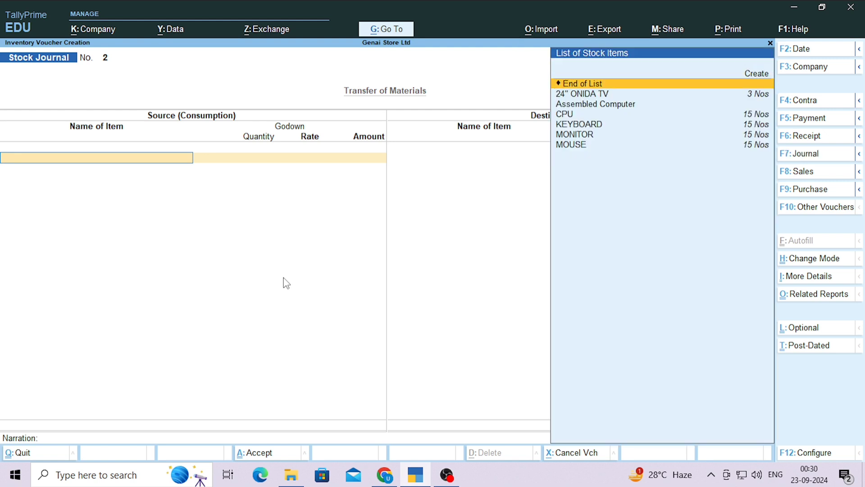
pyautogui.press('Return')
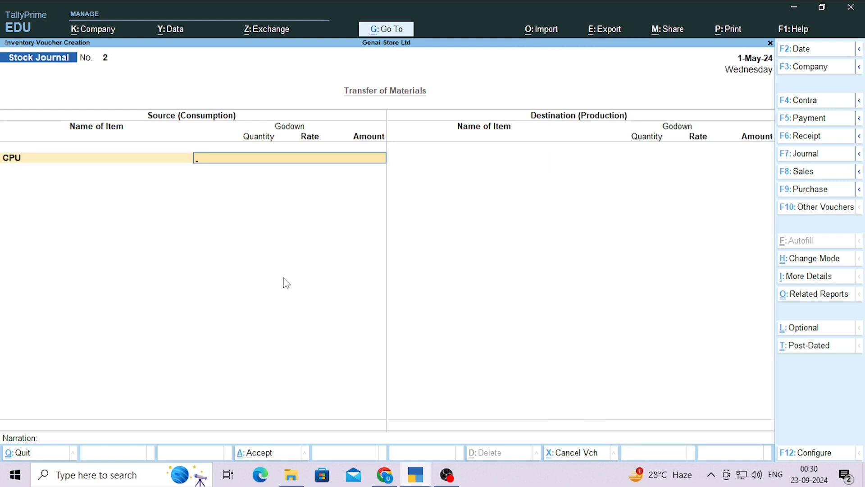
pyautogui.write('5')
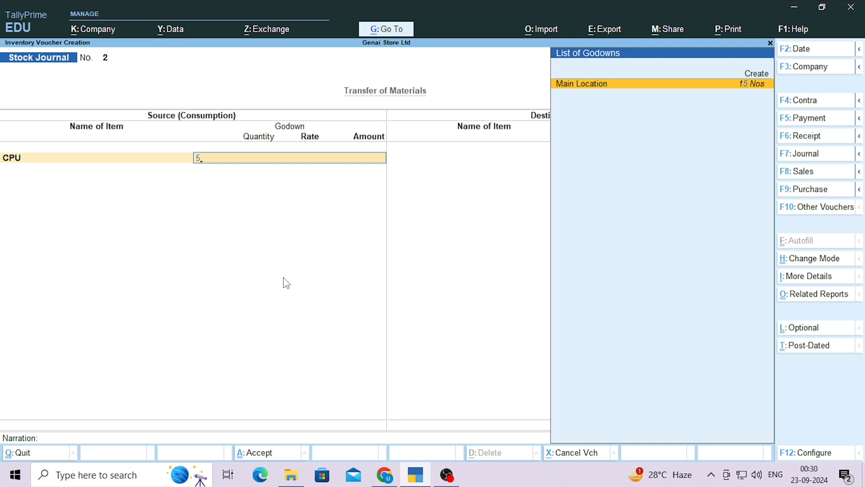
pyautogui.press('Return')
pyautogui.write('5')
pyautogui.press('Return')
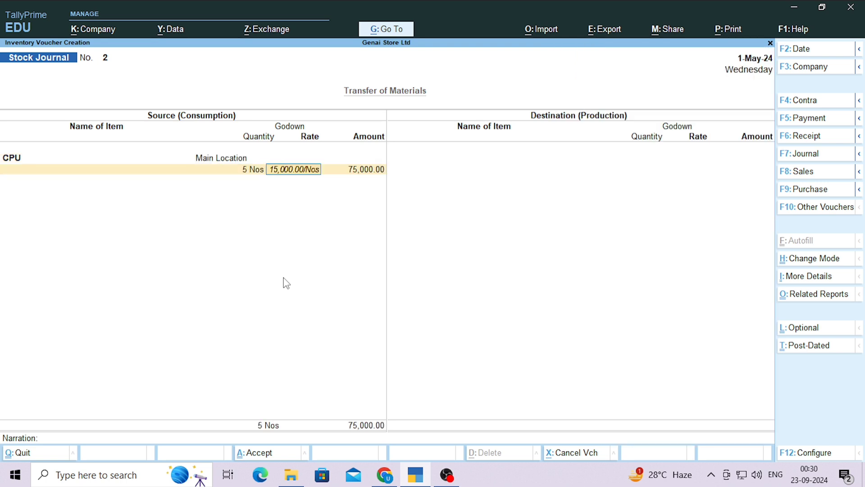
pyautogui.press('Return')
pyautogui.press('Return')
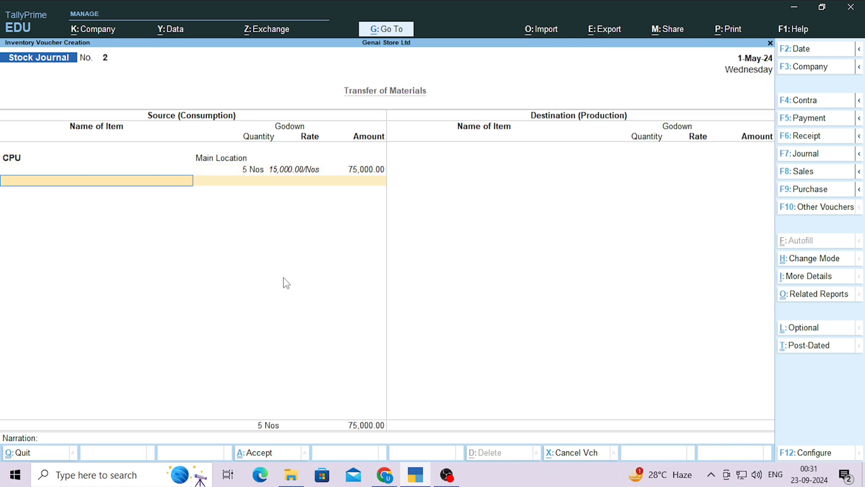
# Add MONITOR as a source item from Main Location with quantity 5, accepting the default rate and amount
pyautogui.write('MO')
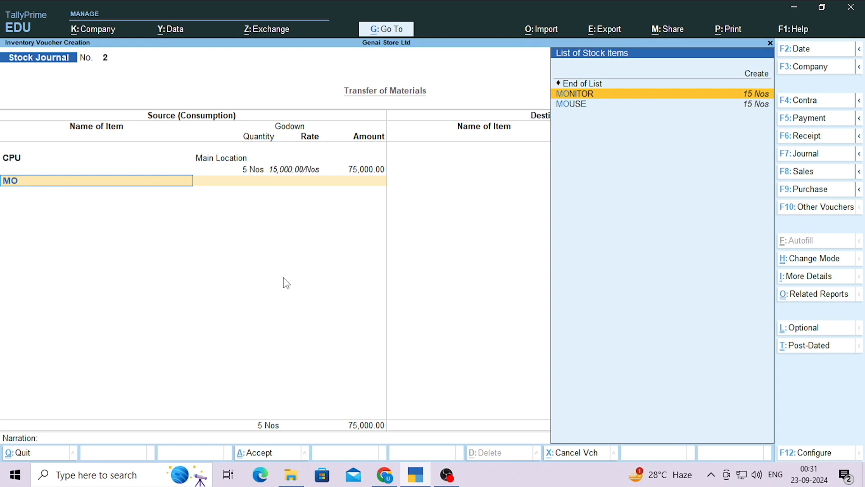
pyautogui.press('Return')
pyautogui.press('Return')
pyautogui.write('5')
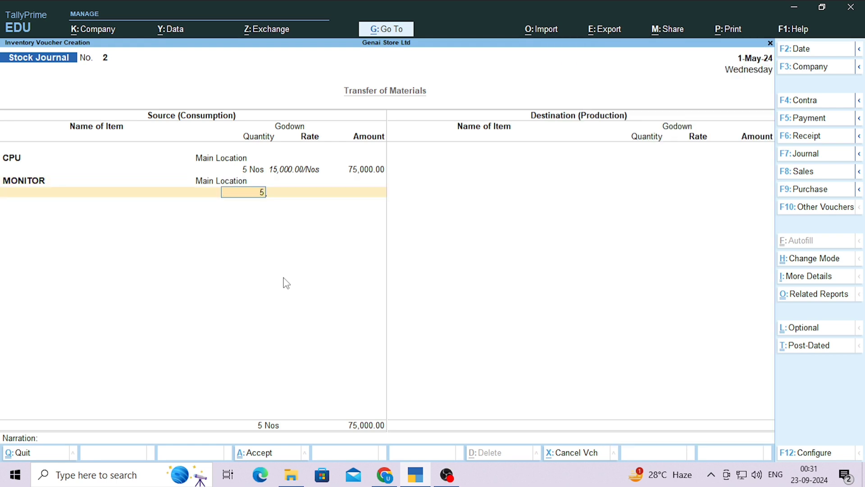
pyautogui.press('Return')
pyautogui.press('Return')
pyautogui.press('Return')
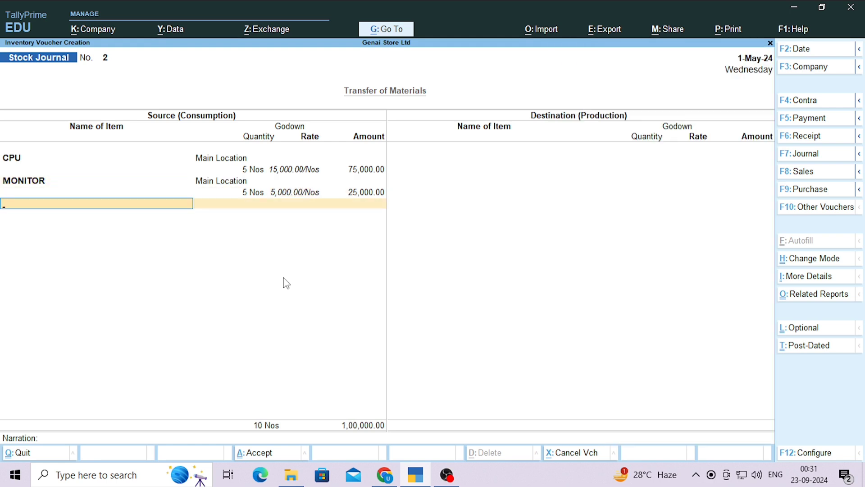
# Add MOUSE as a source item from Main Location with quantity 5, accepting the default rate and amount
pyautogui.write('MOU')
pyautogui.press('Return')
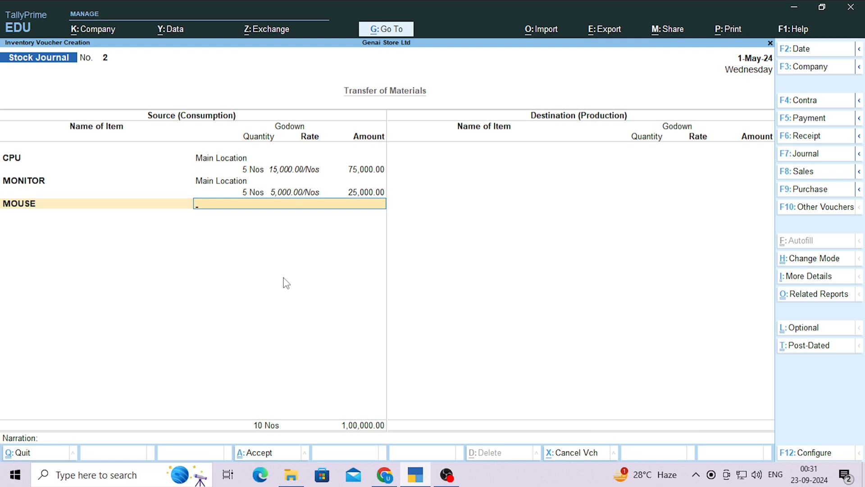
pyautogui.write('5')
pyautogui.press('Return')
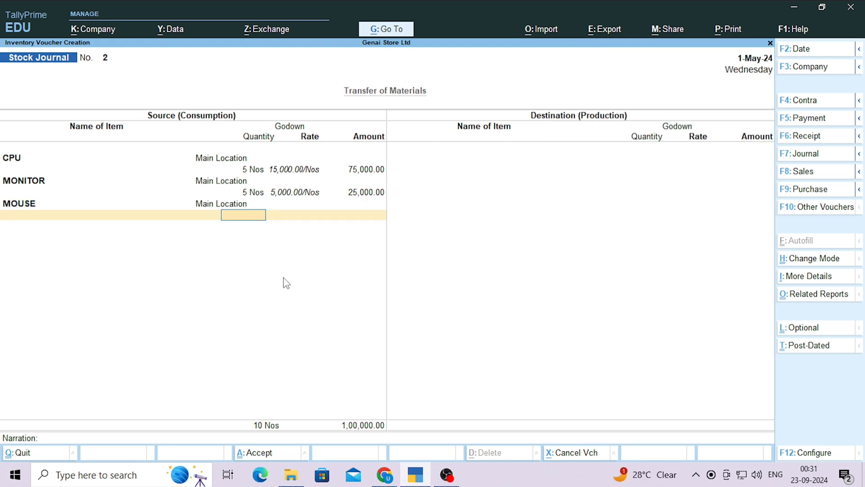
pyautogui.write('5')
pyautogui.press('Return')
pyautogui.press('Return')
pyautogui.press('Return')
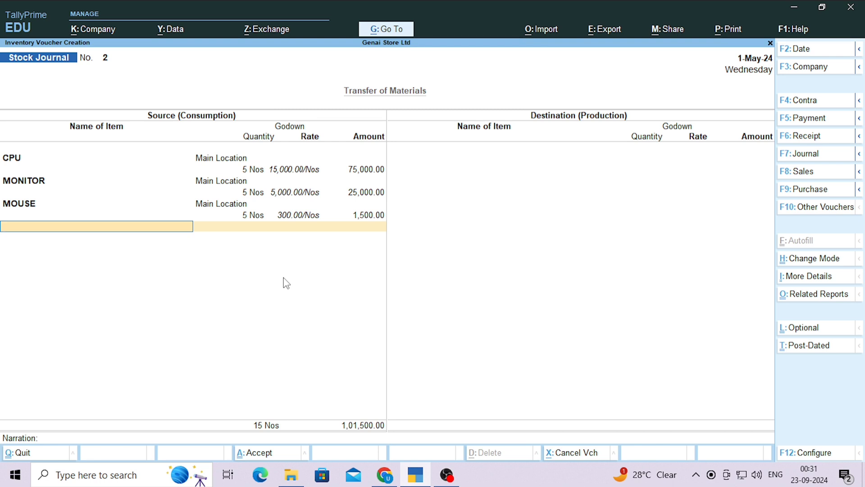
# Add KEYBOARD as a source item from Main Location with quantity 5 and default rate, then end the source list
pyautogui.write('ke')
pyautogui.press('Return')
pyautogui.press('Return')
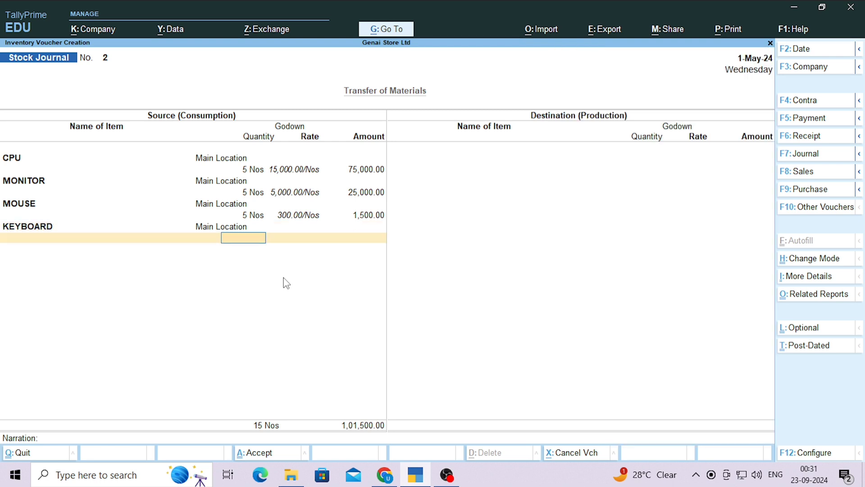
pyautogui.write('5')
pyautogui.press('Return')
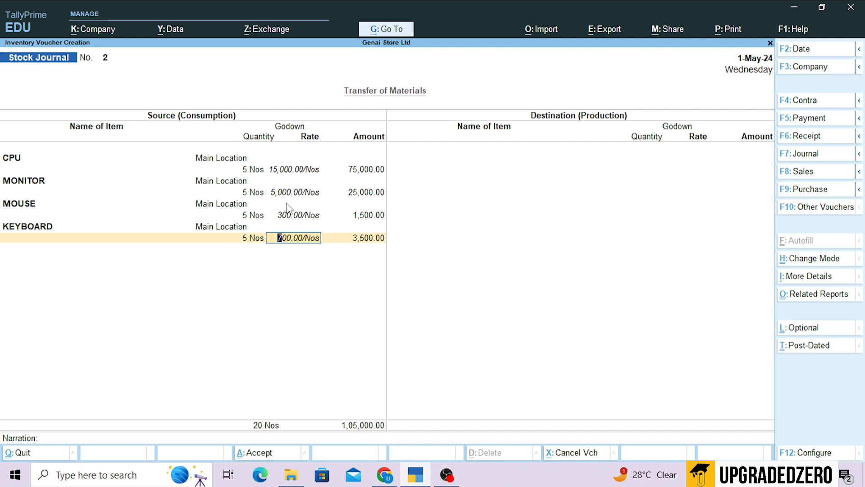
pyautogui.press('Return')
pyautogui.press('Return')
pyautogui.press('Return')
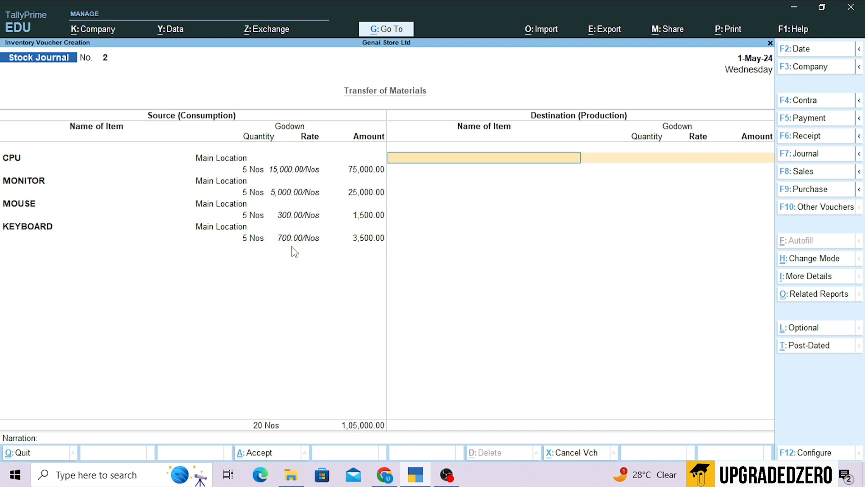
# Add Assembled Computer as a destination item in Main Location with quantity 5, rate 21,000 and the default amount
pyautogui.write('S')
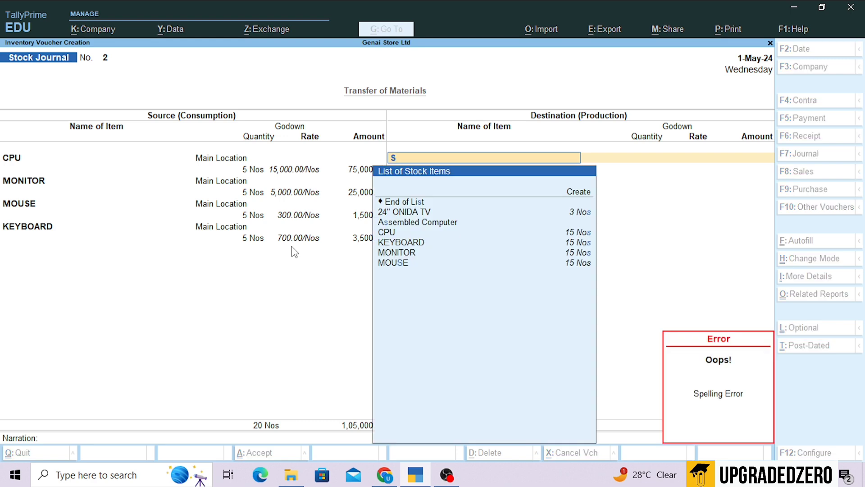
pyautogui.press('Down')
pyautogui.press('Down')
pyautogui.press('Return')
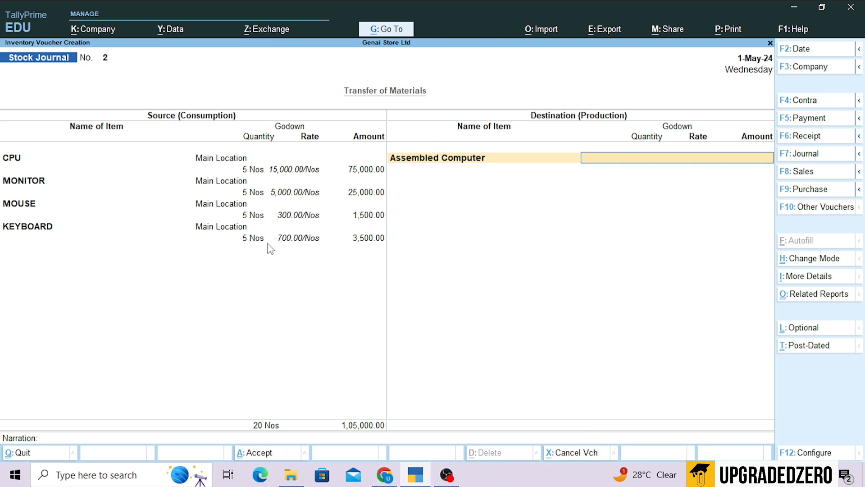
pyautogui.press('Return')
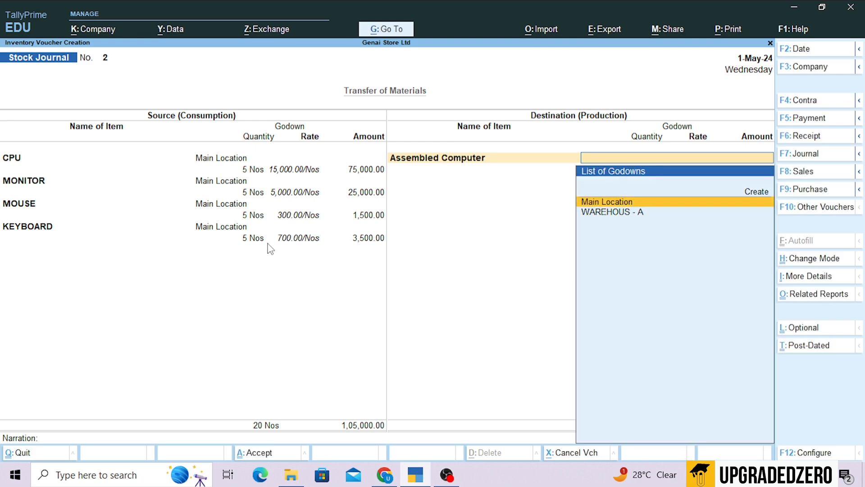
pyautogui.press('Return')
pyautogui.write('5')
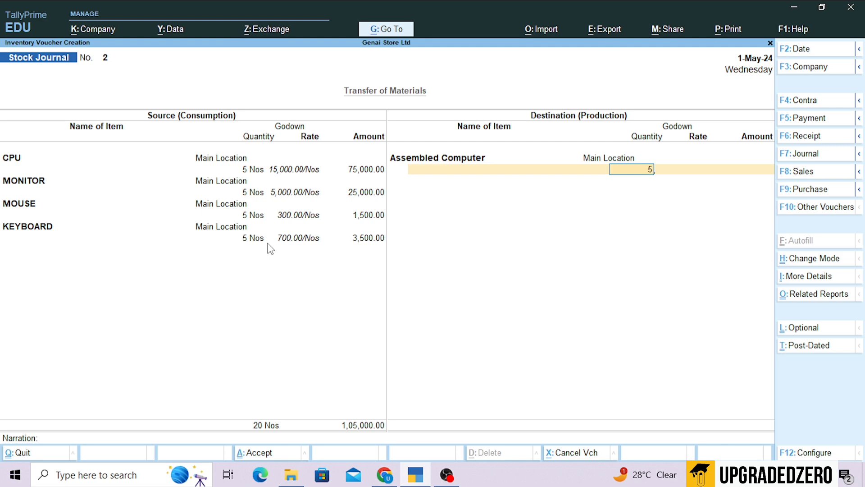
pyautogui.press('Return')
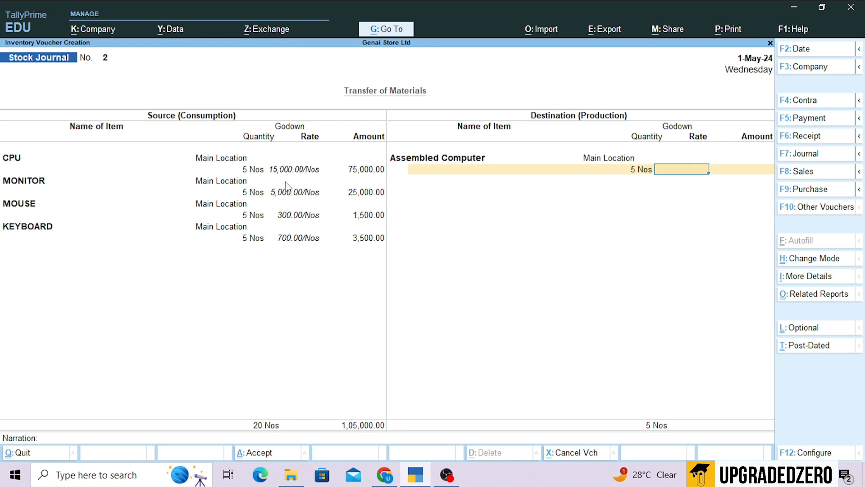
pyautogui.write('21000')
pyautogui.press('Return')
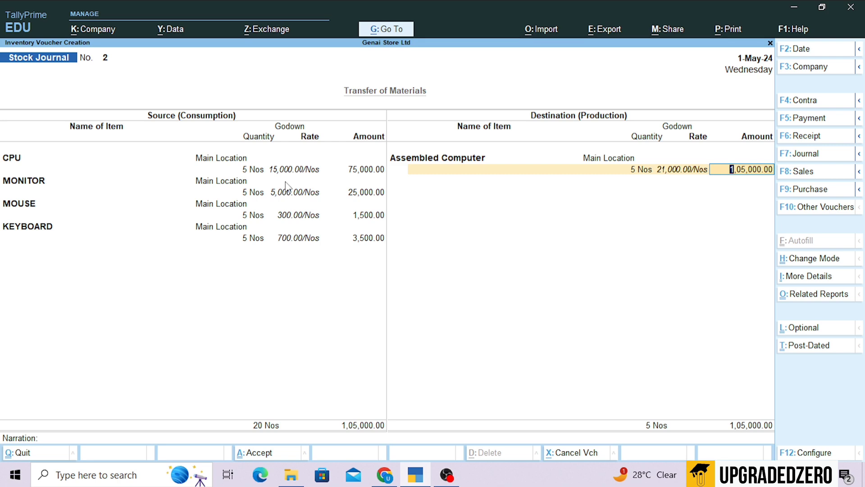
pyautogui.press('Return')
# End the destination list, save the Stock Journal voucher with an empty narration and leave voucher entry
pyautogui.press('Return')
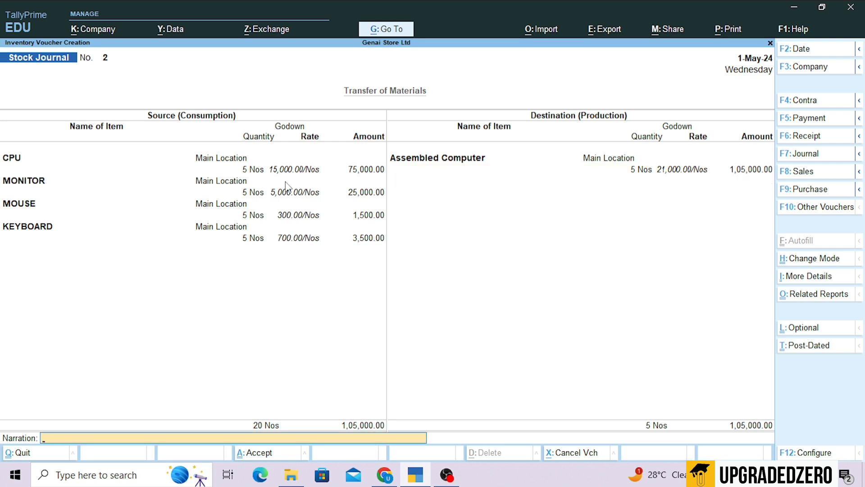
pyautogui.press('Return')
pyautogui.press('Return')
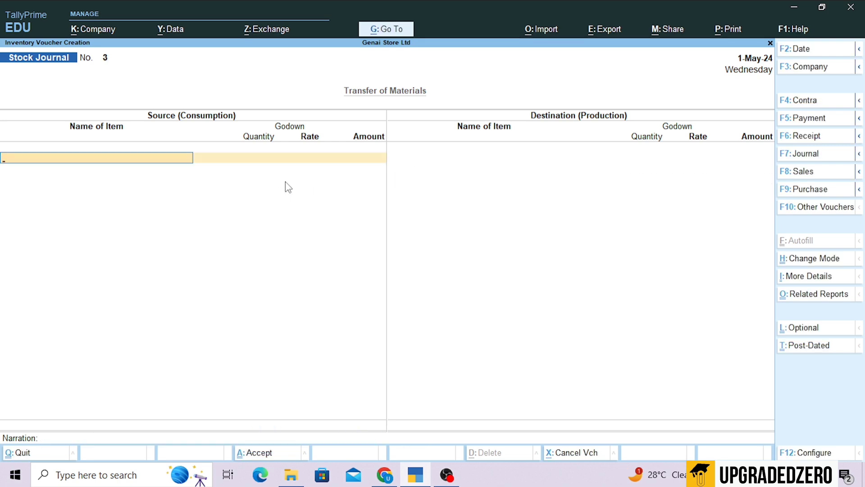
pyautogui.press('Escape')
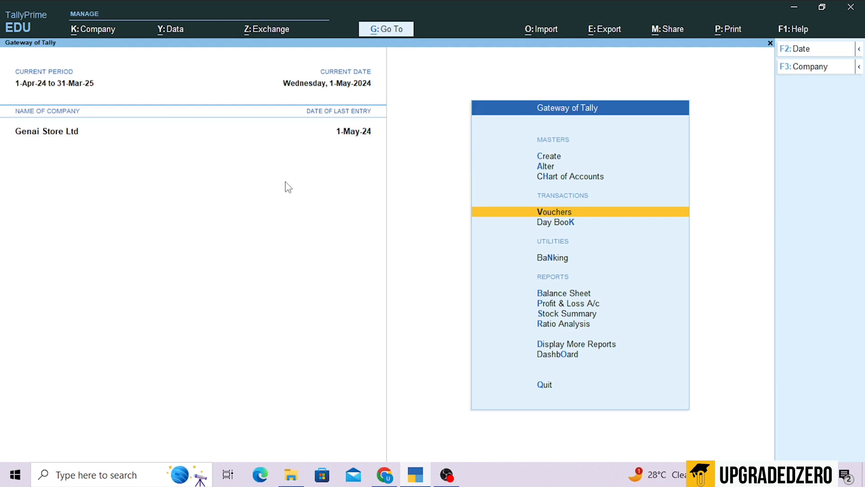
# Check the Assembled Computer and component stock in the Godown Summary of Main Location, then return to the Gateway of Tally
pyautogui.press('d')
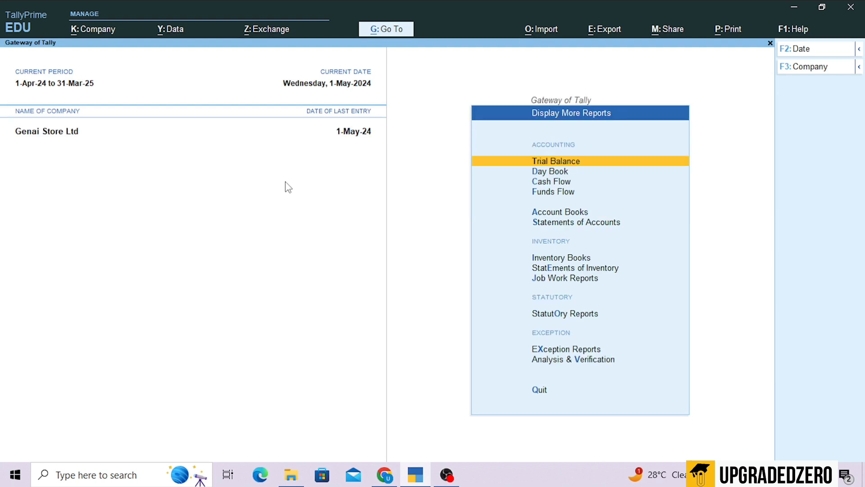
pyautogui.press('o')
pyautogui.press('Escape')
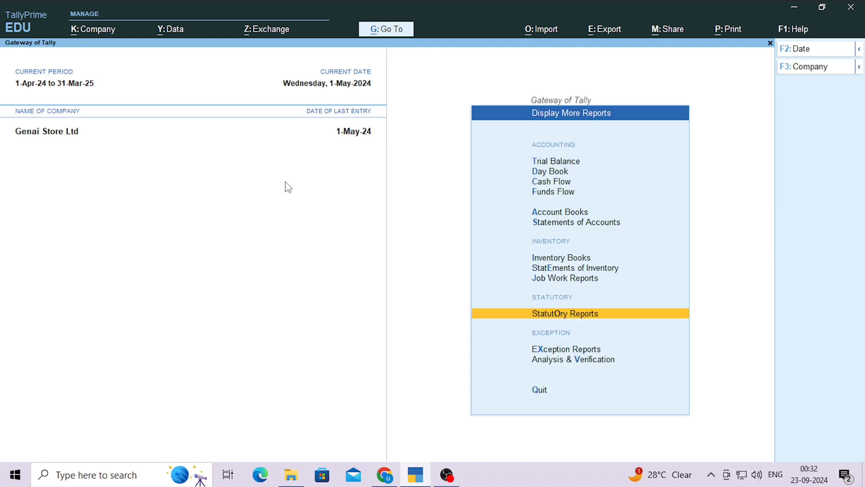
pyautogui.press('i')
pyautogui.press('Down')
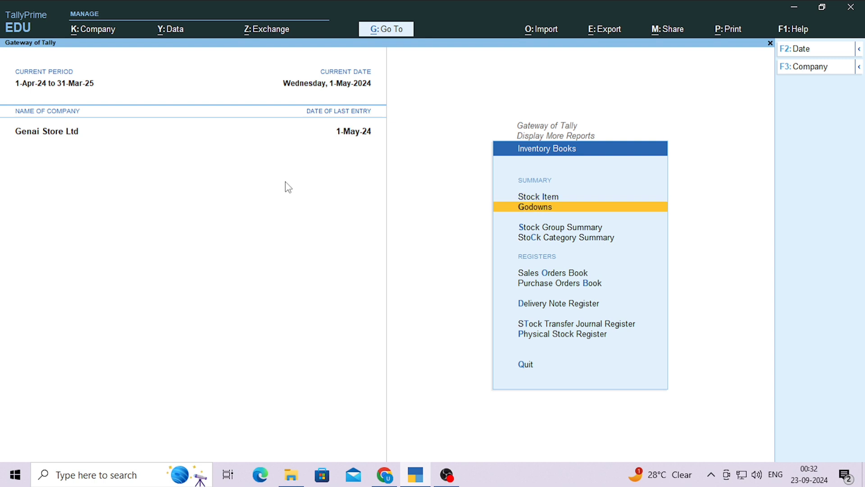
pyautogui.press('Return')
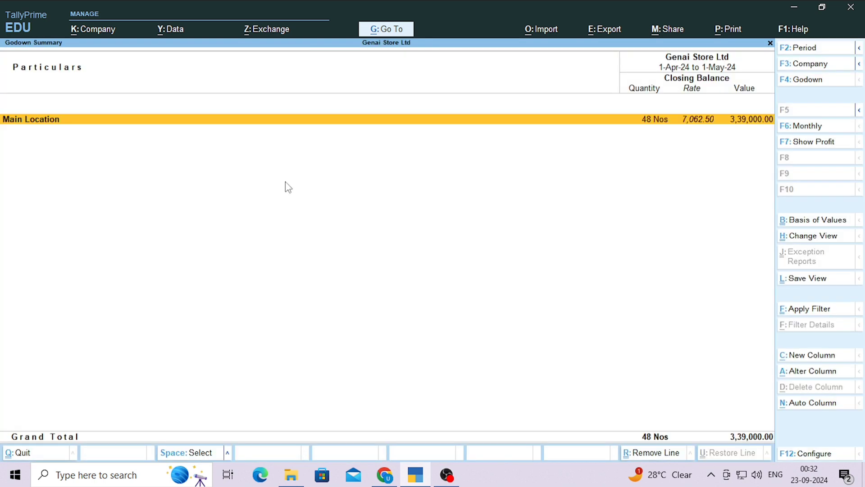
pyautogui.press('Return')
pyautogui.press('Down')
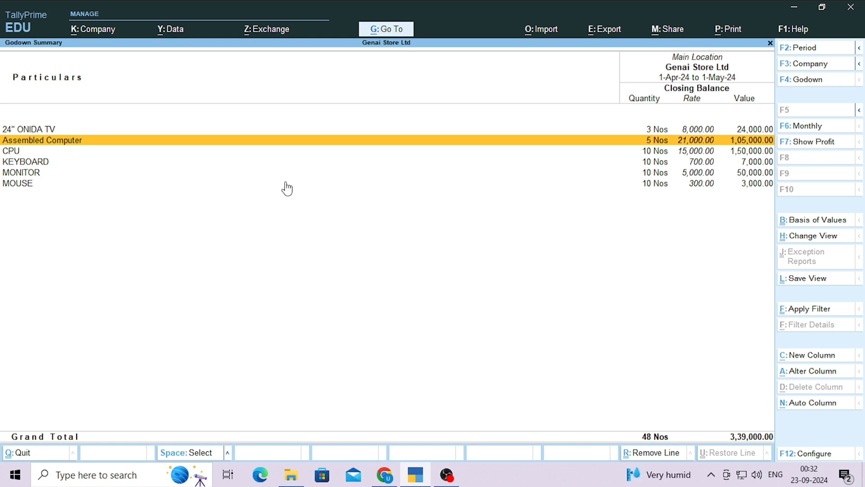
pyautogui.press('Escape')
pyautogui.press('Escape')
pyautogui.press('Escape')
pyautogui.press('Escape')
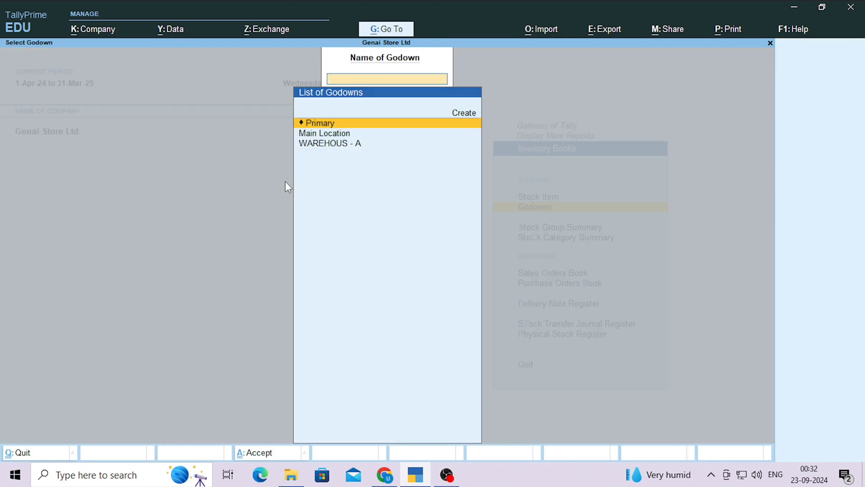
pyautogui.press('Escape')
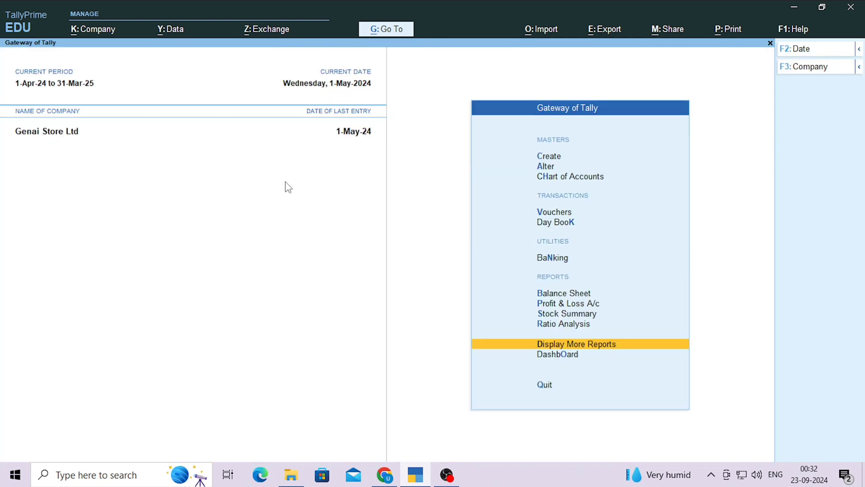
# Start a Sales voucher for CUSTOMER 01 with default dispatch and party details, using the Local Sales @ 18% ledger
pyautogui.press('v')
pyautogui.press('F8')
pyautogui.press('Return')
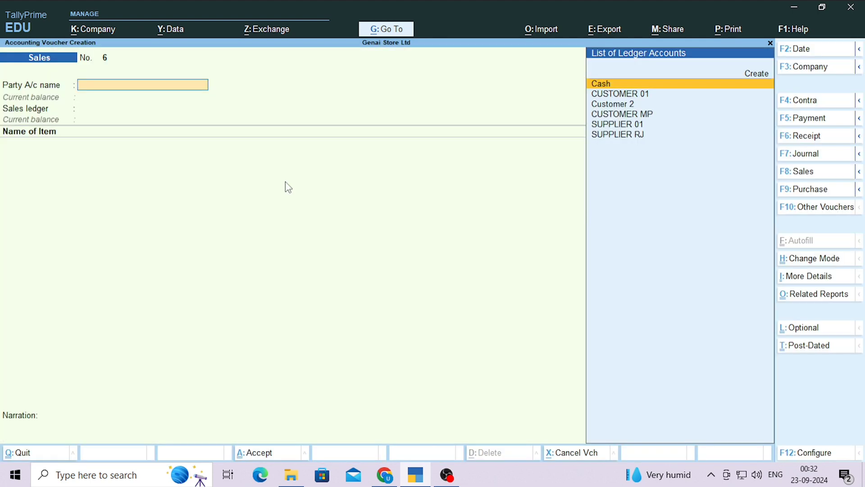
pyautogui.press('Down')
pyautogui.press('Down')
pyautogui.press('Up')
pyautogui.press('Return')
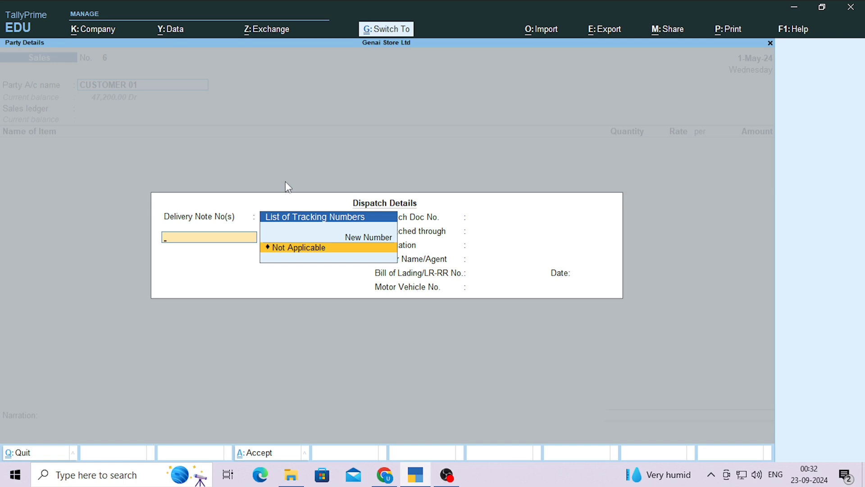
pyautogui.press('Return')
pyautogui.hotkey('ctrl', 'a')
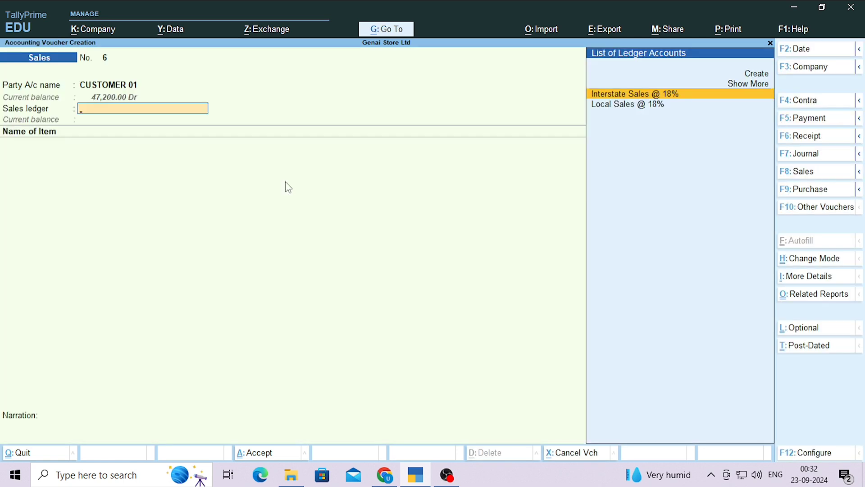
pyautogui.press('Down')
pyautogui.press('Return')
# Add 1 Nos of Assembled Computer from Main Location at a rate of 28,000, then discard the Sales voucher
pyautogui.press('Down')
pyautogui.press('Down')
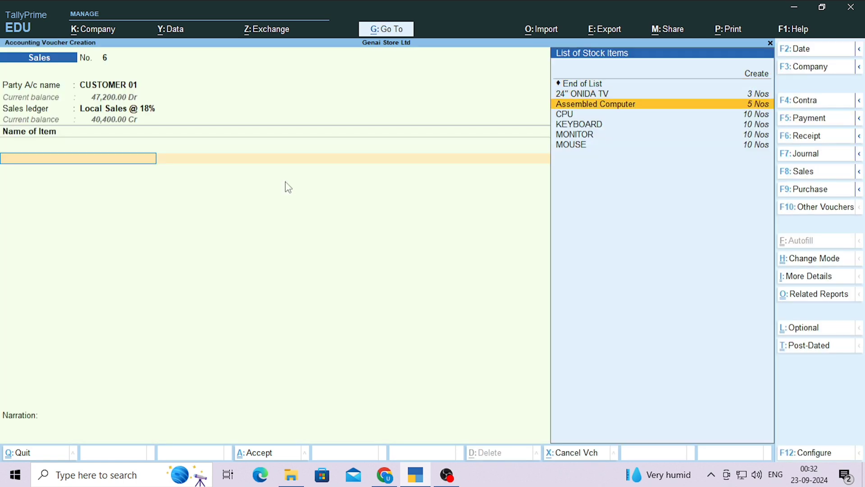
pyautogui.press('Return')
pyautogui.press('Return')
pyautogui.press('Return')
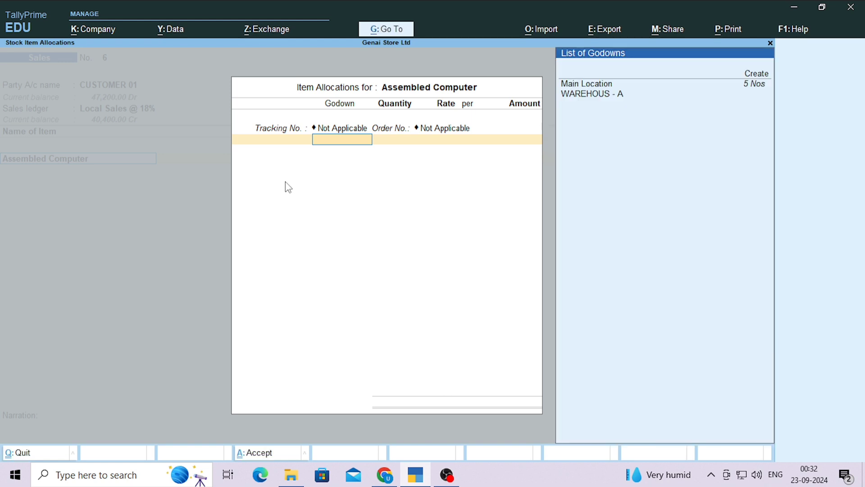
pyautogui.press('Return')
pyautogui.write('1')
pyautogui.press('Return')
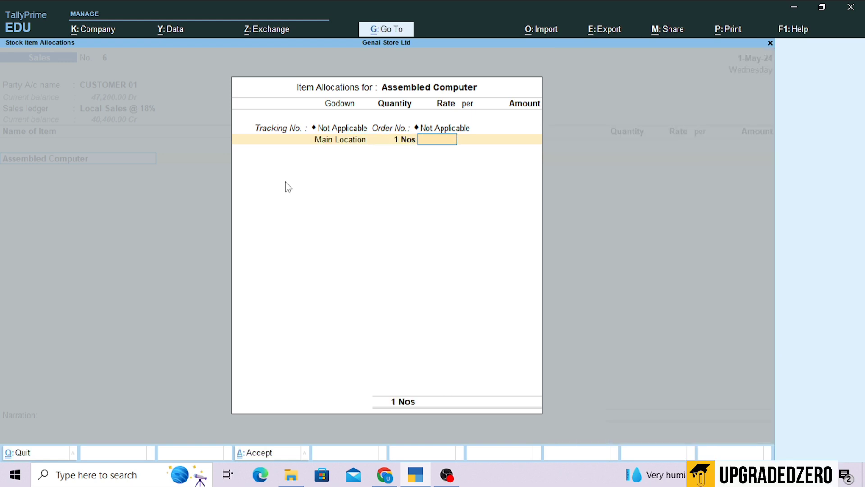
pyautogui.write('28000')
pyautogui.press('Return')
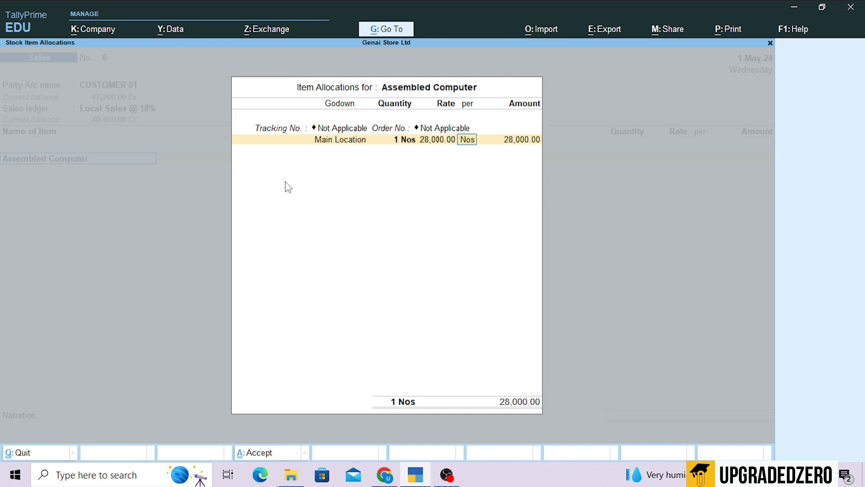
pyautogui.press('Return')
pyautogui.press('Return')
pyautogui.press('Return')
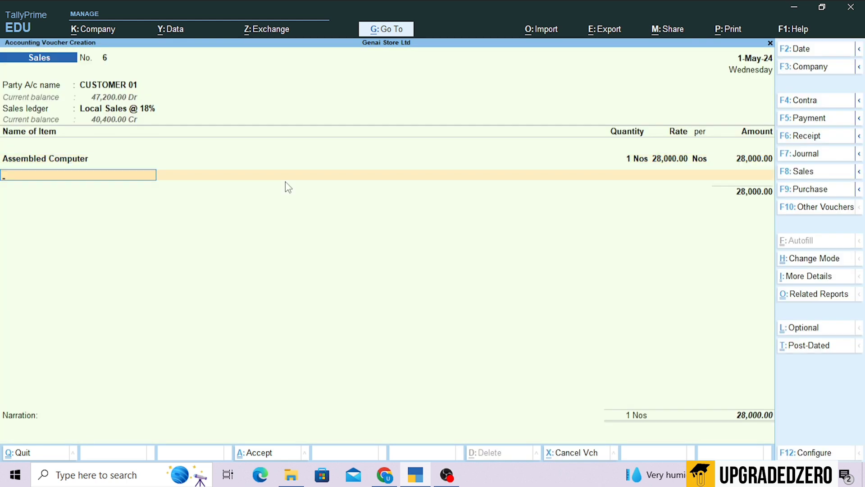
pyautogui.press('Escape')
pyautogui.press('y')
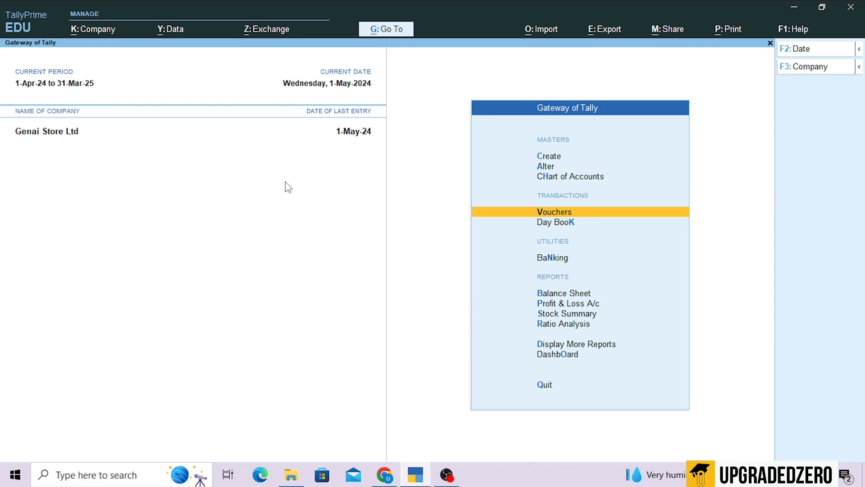
# Open the Godown Summary for Main Location and examine the Assembled Computer line
pyautogui.press('d')
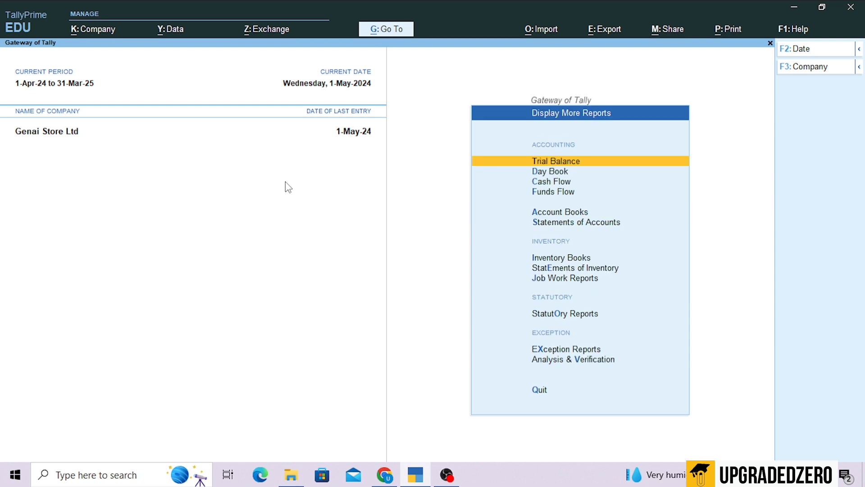
pyautogui.press('i')
pyautogui.press('Down')
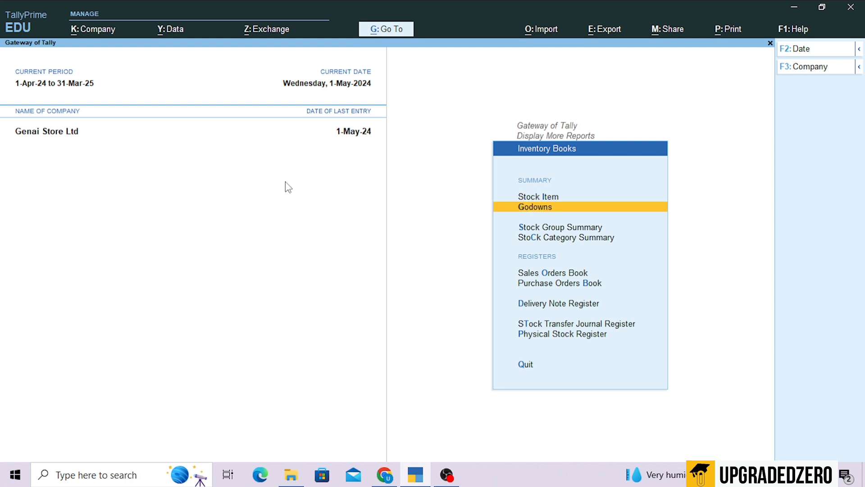
pyautogui.press('Return')
pyautogui.press('Down')
pyautogui.press('Return')
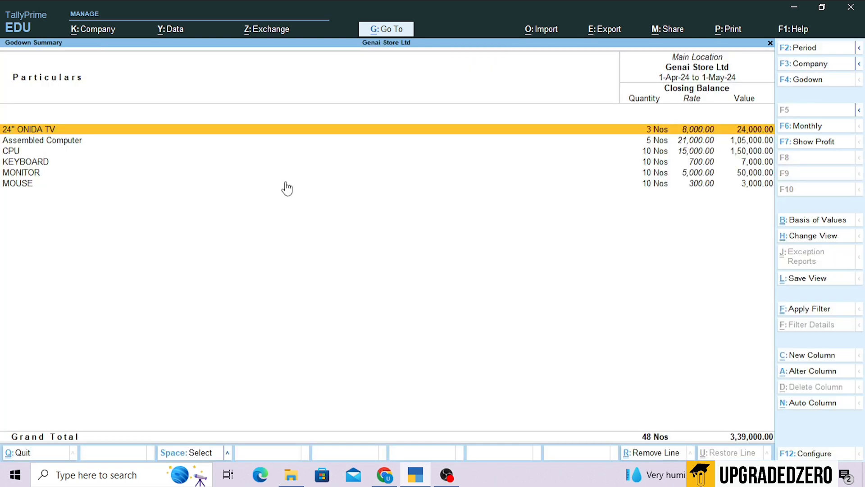
pyautogui.press('Down')
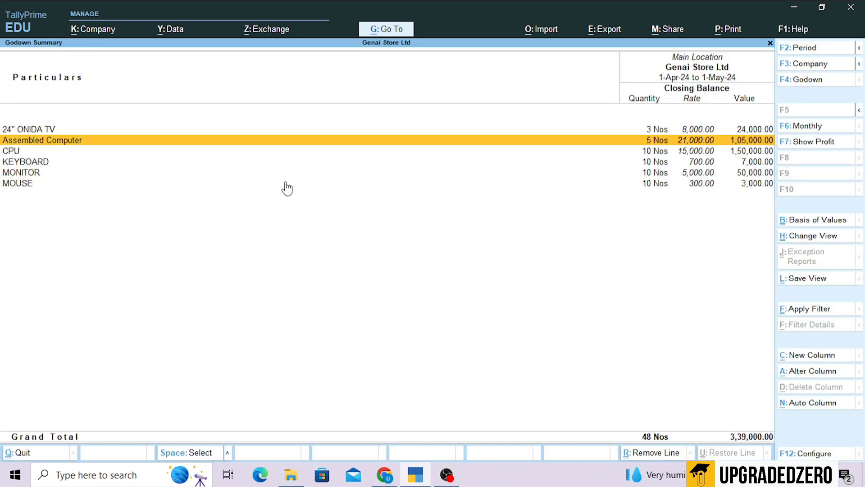
# Compare the Godown Summary of WAREHOUS - A with that of Main Location, then return to the Gateway of Tally
pyautogui.press('F4')
pyautogui.press('Down')
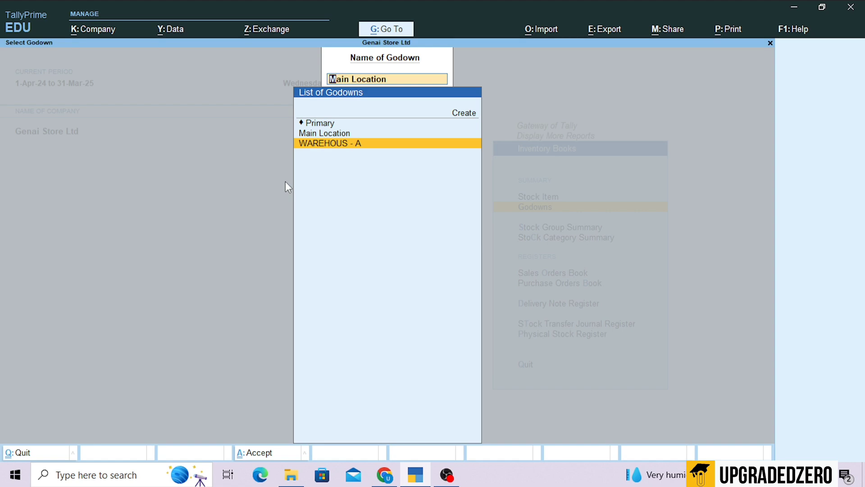
pyautogui.press('Return')
pyautogui.press('F4')
pyautogui.press('Up')
pyautogui.press('Return')
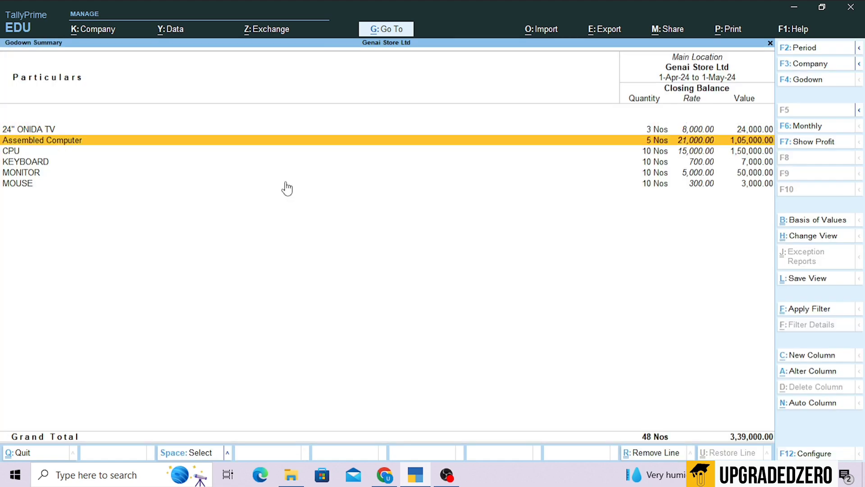
pyautogui.press('F4')
pyautogui.press('Down')
pyautogui.press('Return')
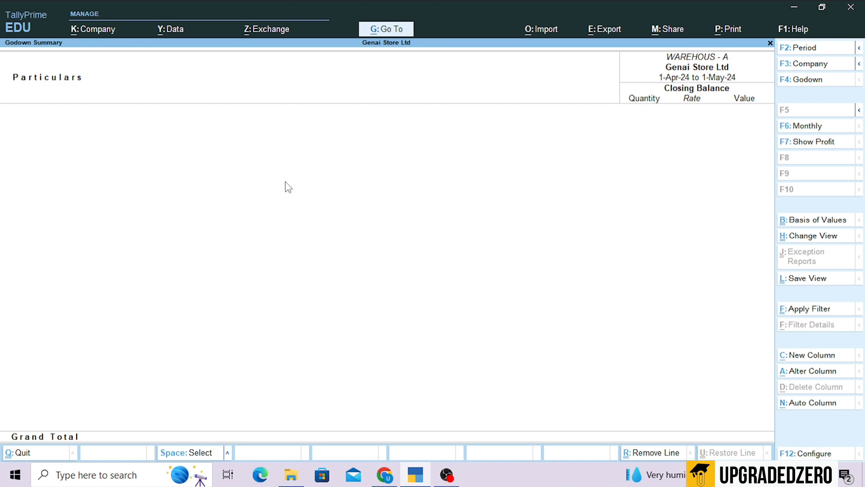
pyautogui.press('Escape')
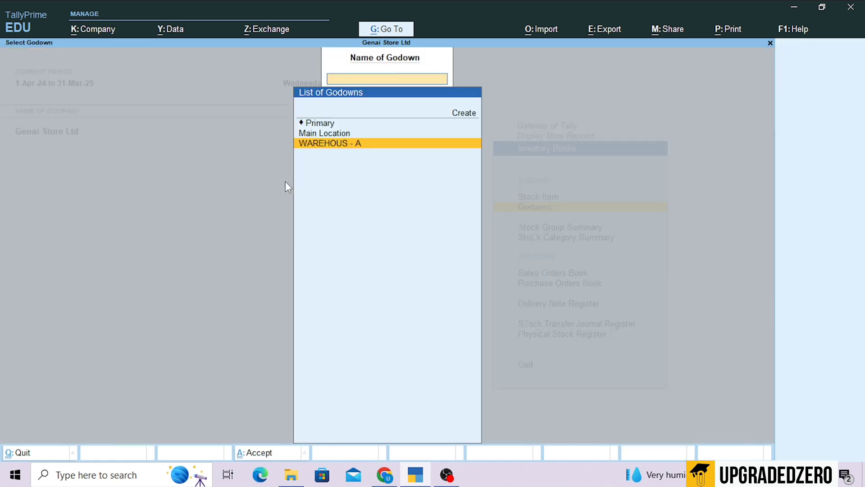
pyautogui.press('Escape')
pyautogui.press('Escape')
pyautogui.press('Escape')
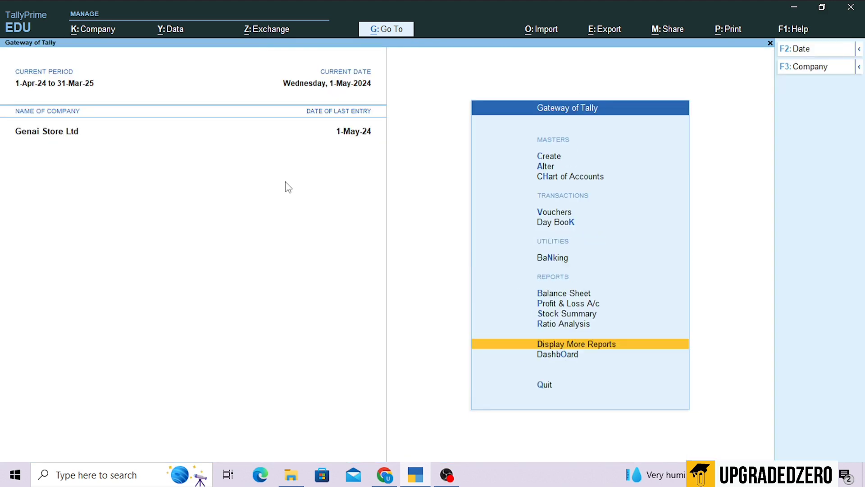
# Start a Stock Journal and enter 2 Nos of Assembled Computer from Main Location as the only source item
pyautogui.press('v')
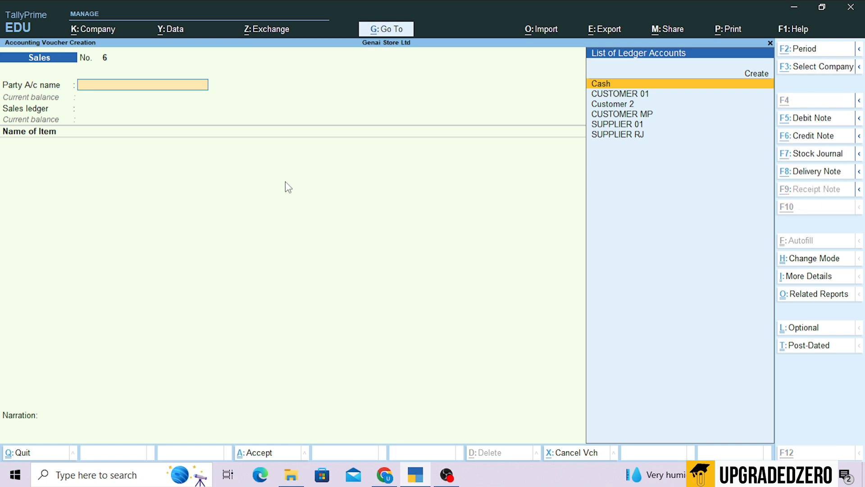
pyautogui.hotkey('alt', 'F7')
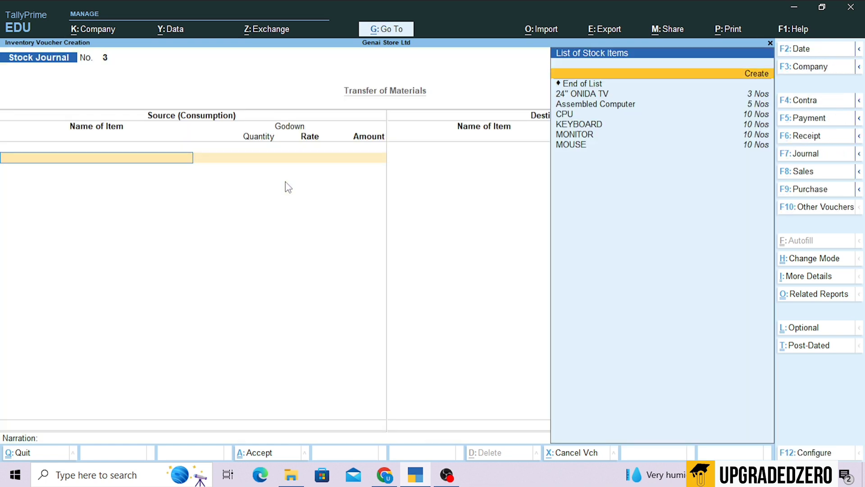
pyautogui.press('Down')
pyautogui.press('Down')
pyautogui.press('Return')
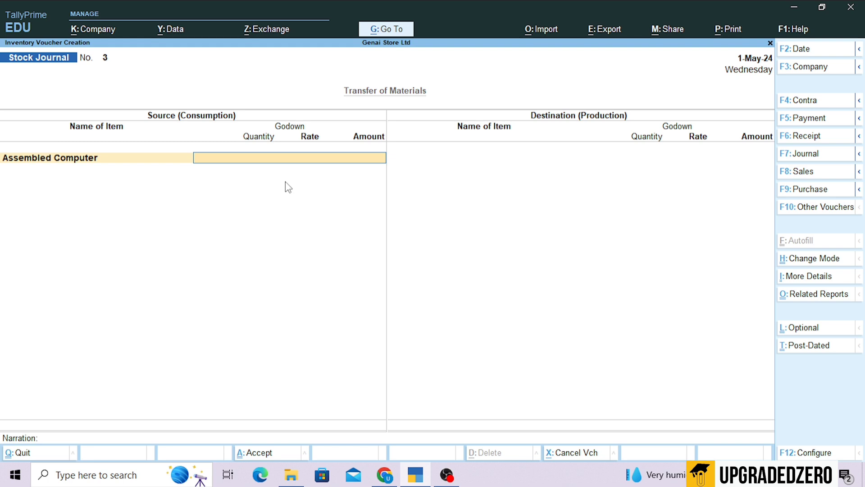
pyautogui.press('Return')
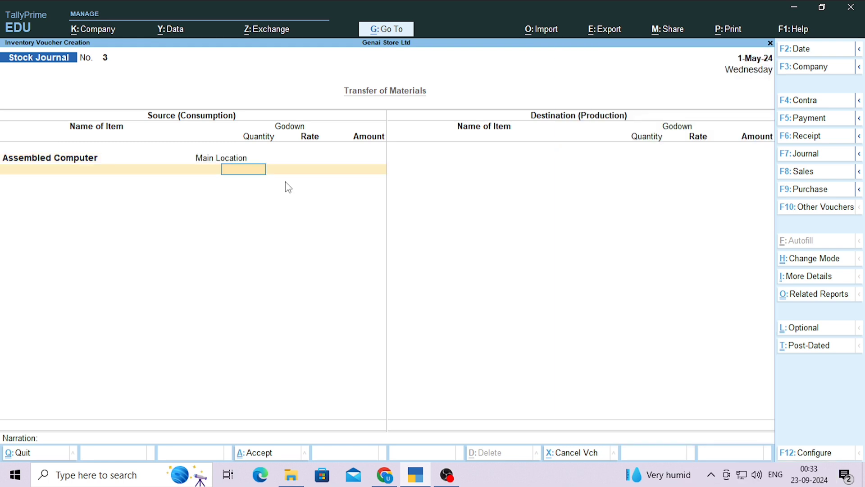
pyautogui.write('2')
pyautogui.press('Return')
pyautogui.press('Return')
pyautogui.press('Return')
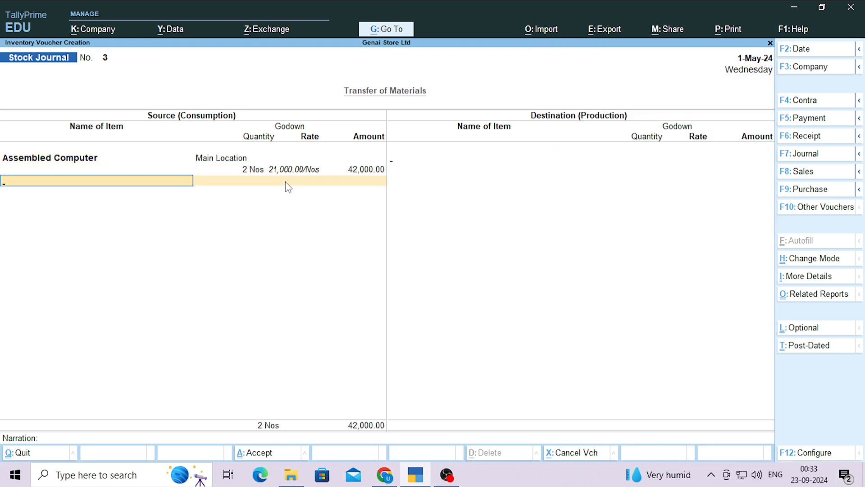
pyautogui.press('Return')
# Enter 2 Nos of Assembled Computer into WAREHOUS - A as the Stock Journal's destination item
pyautogui.write('ass')
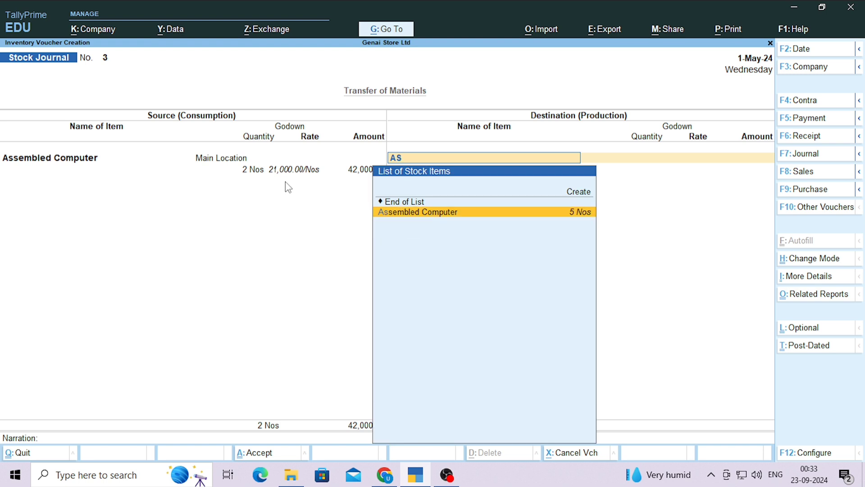
pyautogui.press('Return')
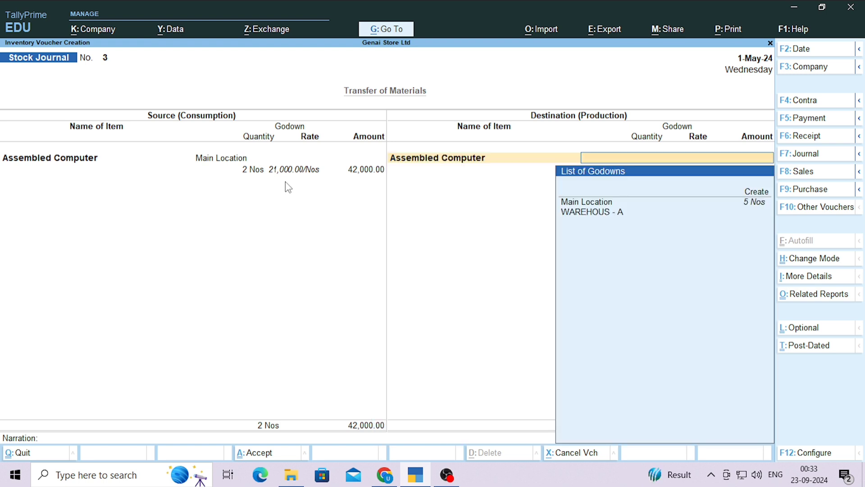
pyautogui.press('Down')
pyautogui.press('Return')
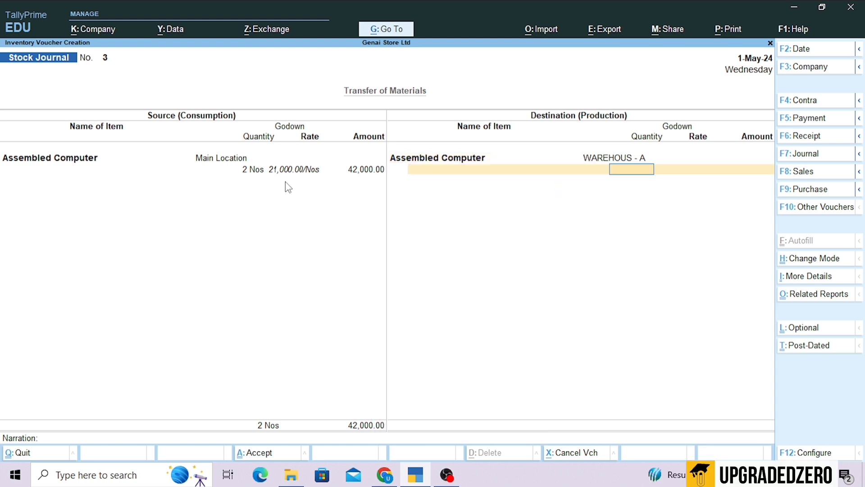
pyautogui.write('2')
pyautogui.press('Return')
pyautogui.press('Return')
pyautogui.press('Return')
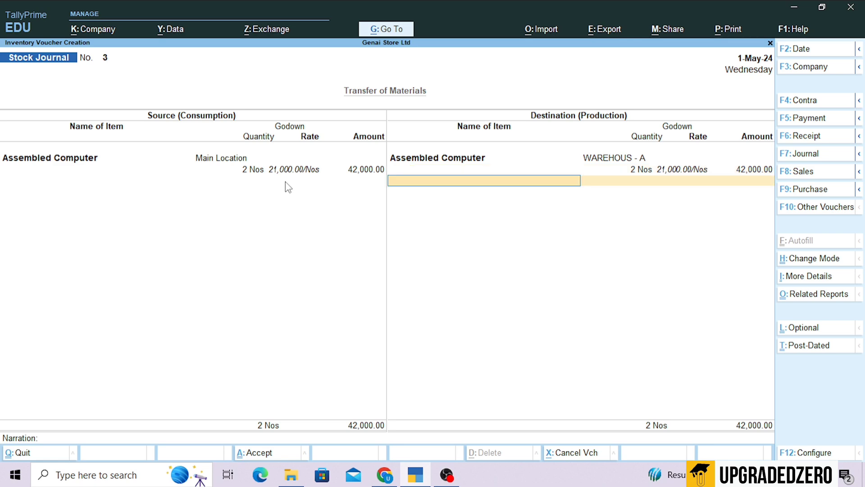
# Save the Stock Journal with a blank narration and return to the Gateway of Tally
pyautogui.press('Return')
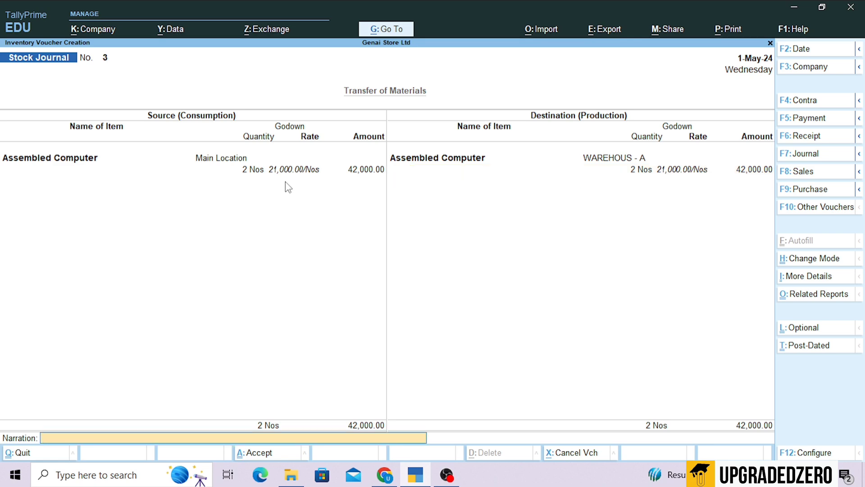
pyautogui.press('Return')
pyautogui.press('Return')
pyautogui.press('Escape')
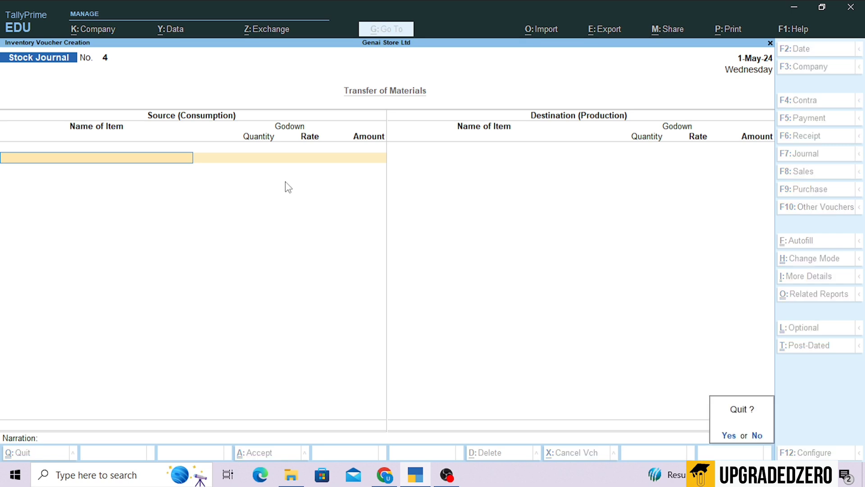
pyautogui.press('Return')
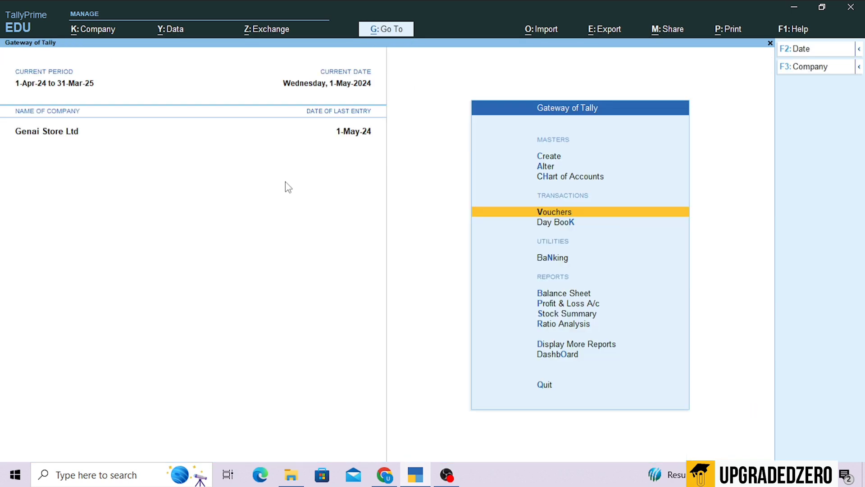
pyautogui.press('Return')
pyautogui.press('Escape')
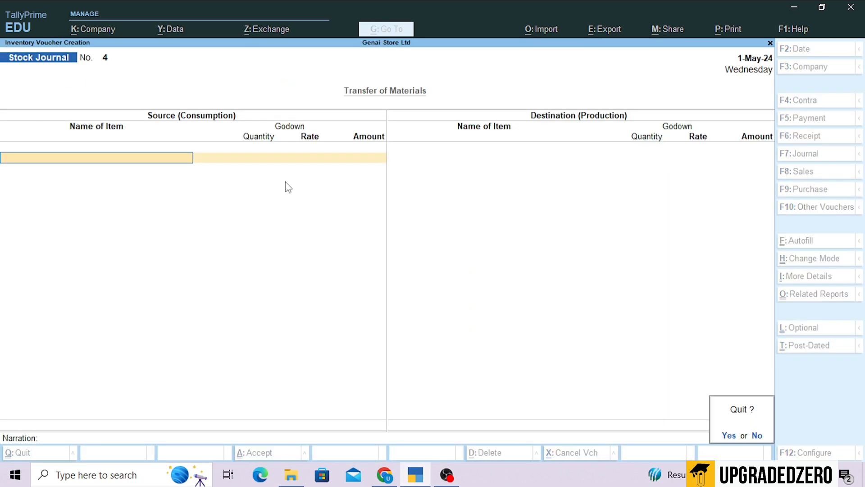
pyautogui.press('Return')
# Start a Sales voucher for CUSTOMER 01 using the Local Sales @ 18% ledger
pyautogui.press('Return')
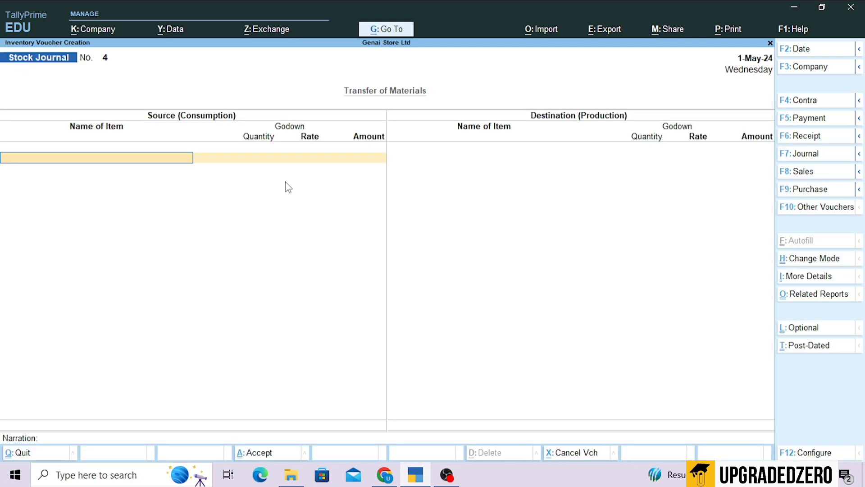
pyautogui.press('F8')
pyautogui.press('Return')
pyautogui.press('Down')
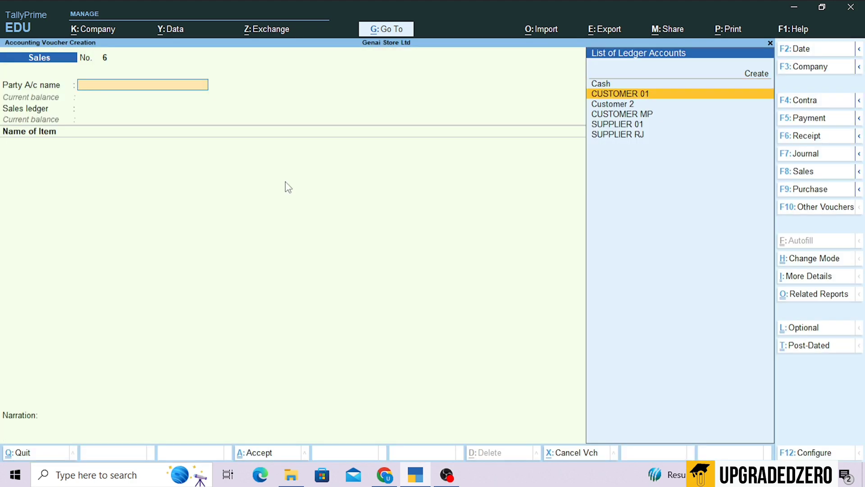
pyautogui.press('Return')
pyautogui.press('Return')
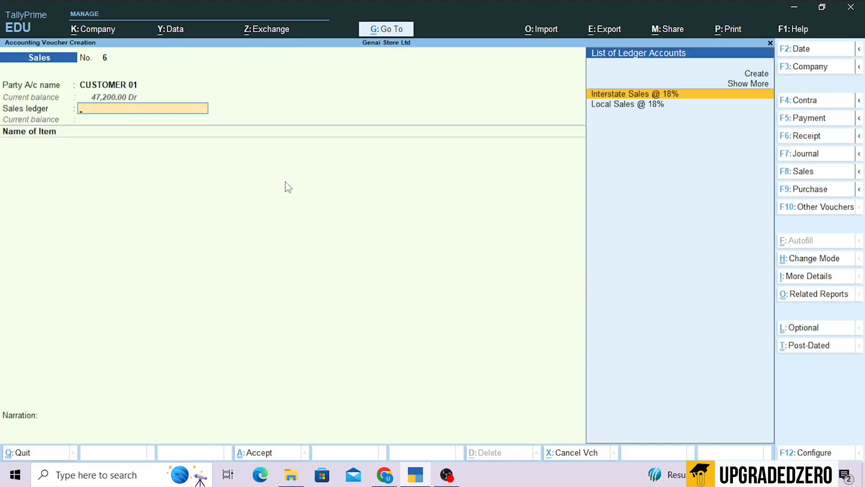
pyautogui.press('Down')
pyautogui.press('Return')
# Add Assembled Computer with WAREHOUS - A as its godown, then discard the Sales voucher
pyautogui.write('AS')
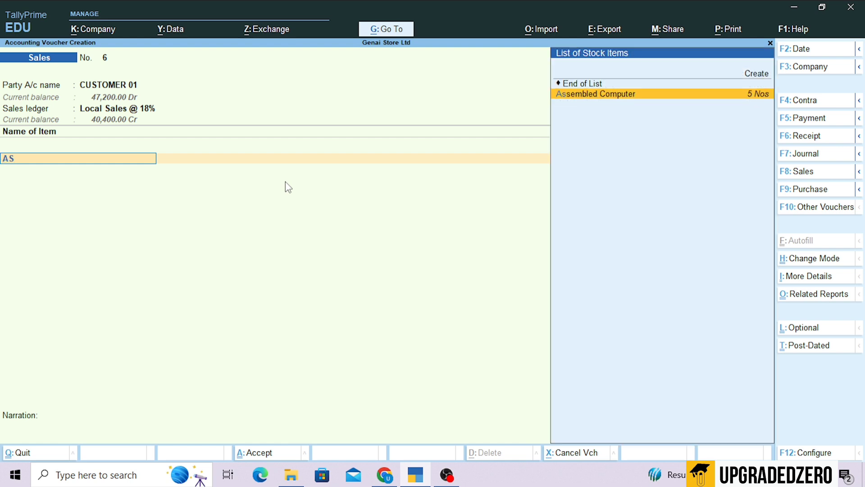
pyautogui.press('Return')
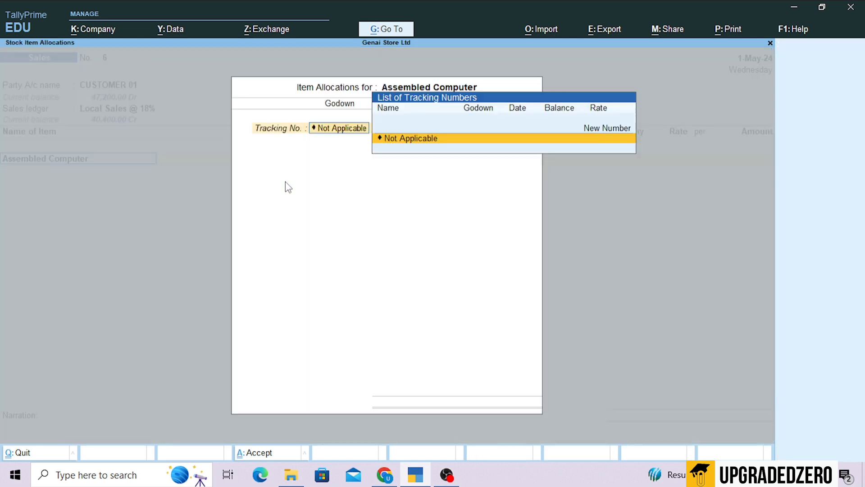
pyautogui.press('Return')
pyautogui.press('Return')
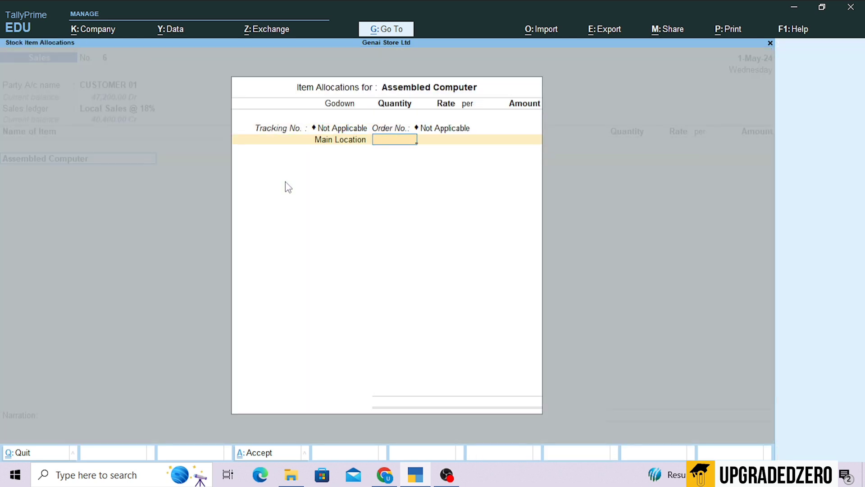
pyautogui.press('BackSpace')
pyautogui.press('Down')
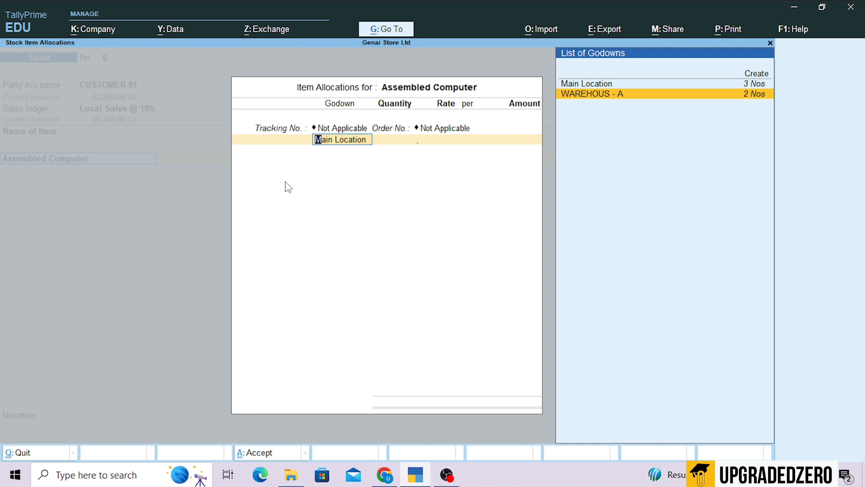
pyautogui.press('Return')
pyautogui.press('Escape')
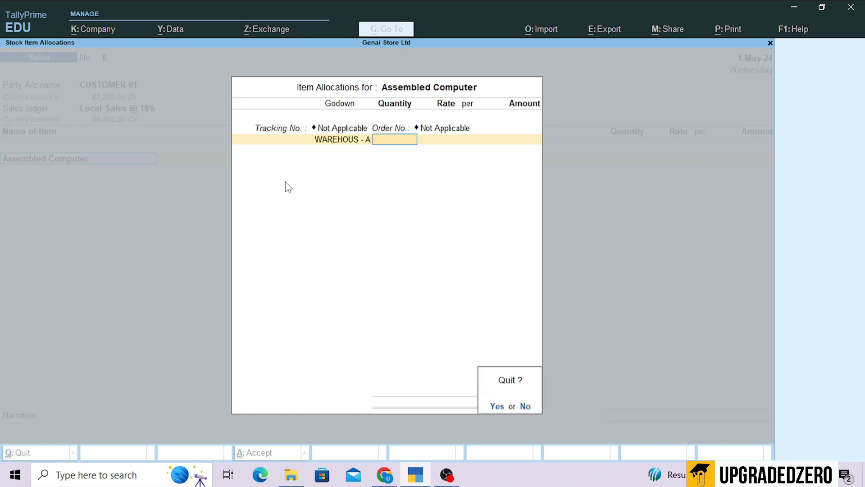
pyautogui.press('y')
pyautogui.press('Escape')
pyautogui.press('Escape')
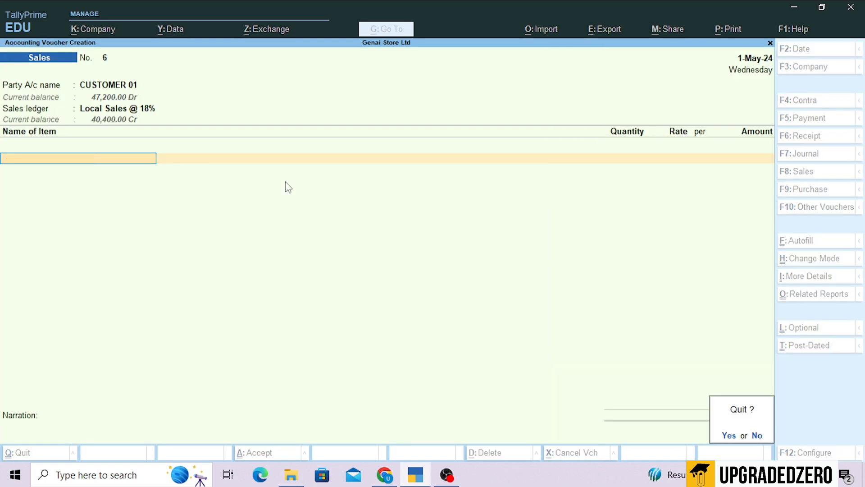
pyautogui.press('y')
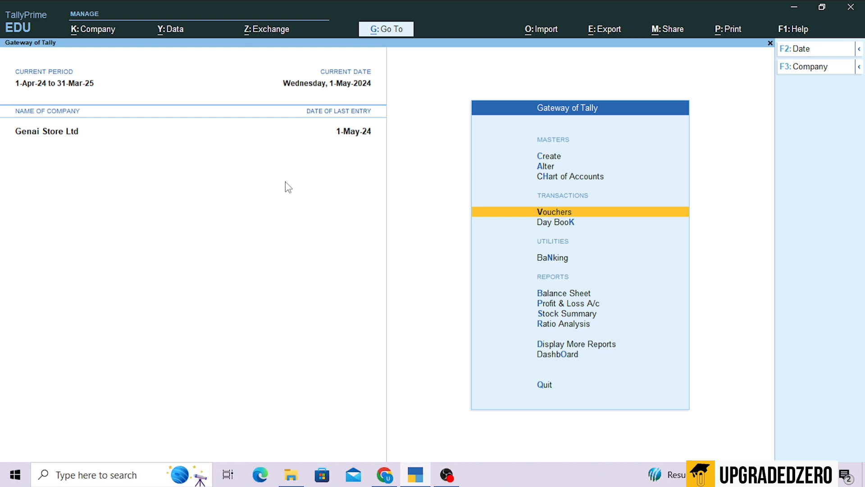
# Open the Godown Summary for WAREHOUS - A to examine its Assembled Computer stock
pyautogui.press('d')
pyautogui.press('i')
pyautogui.press('Down')
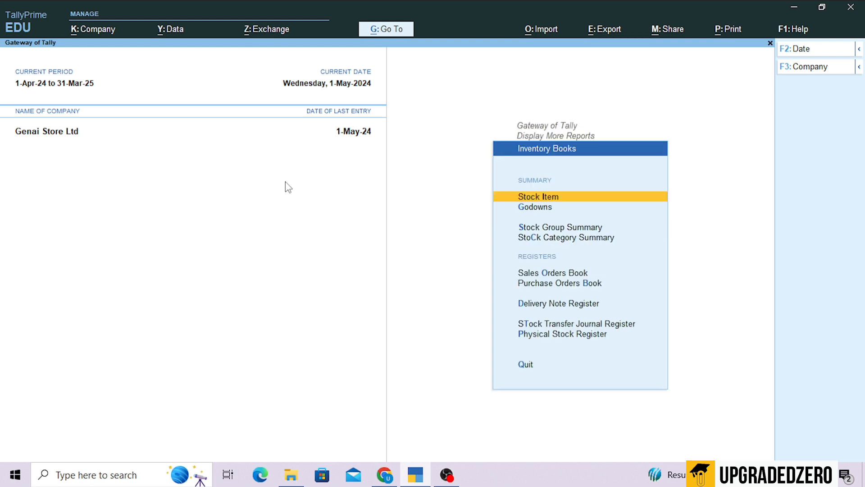
pyautogui.press('Return')
pyautogui.press('Down')
pyautogui.press('Down')
pyautogui.press('Return')
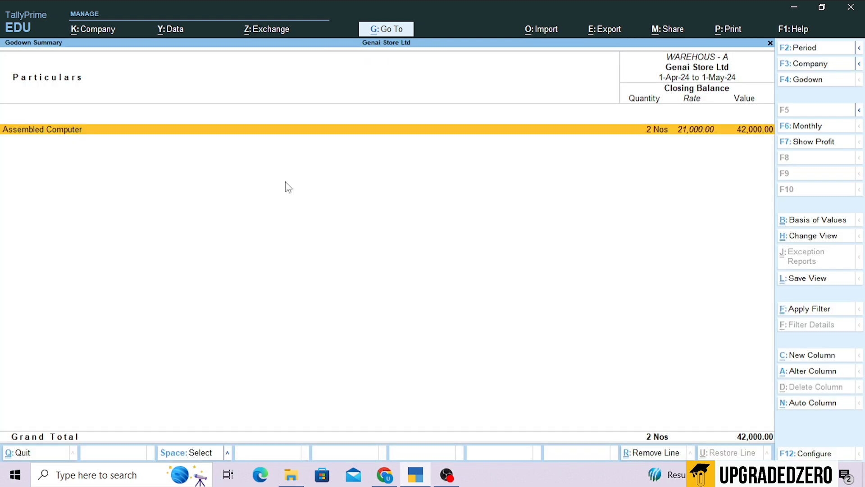
# Switch the Godown Summary to Main Location to check its remaining stock, then return to Inventory Books
pyautogui.press('F4')
pyautogui.press('Up')
pyautogui.press('Return')
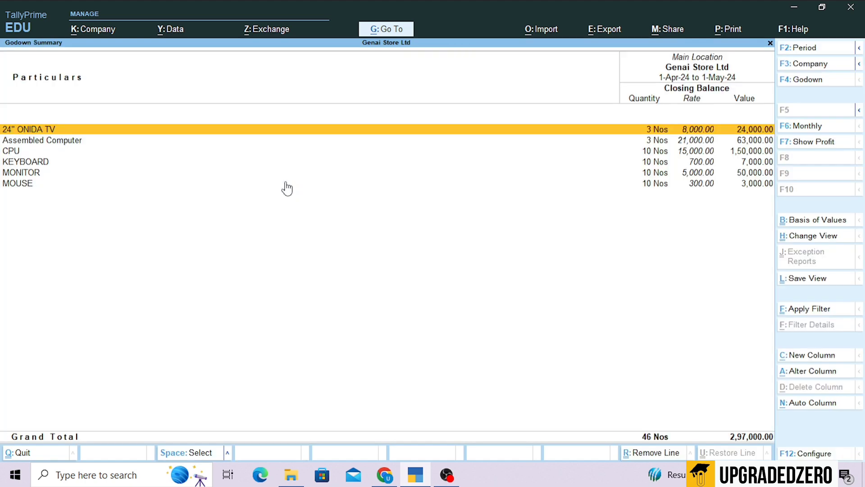
pyautogui.press('Escape')
pyautogui.press('Escape')
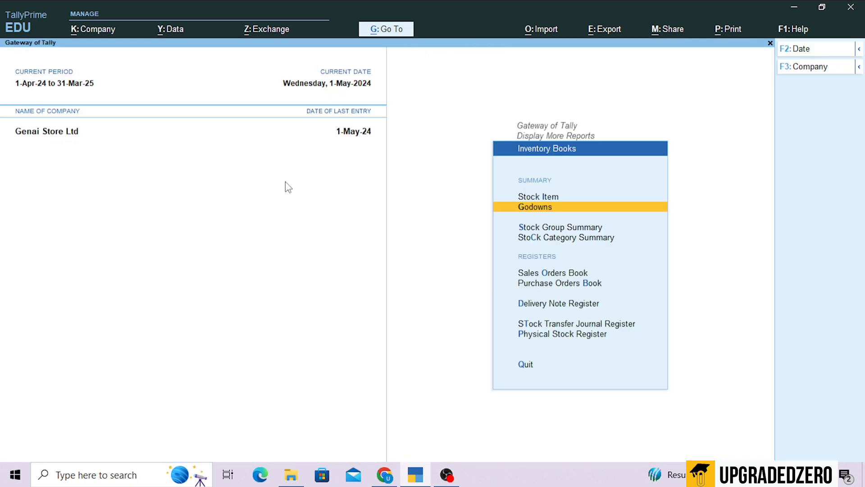